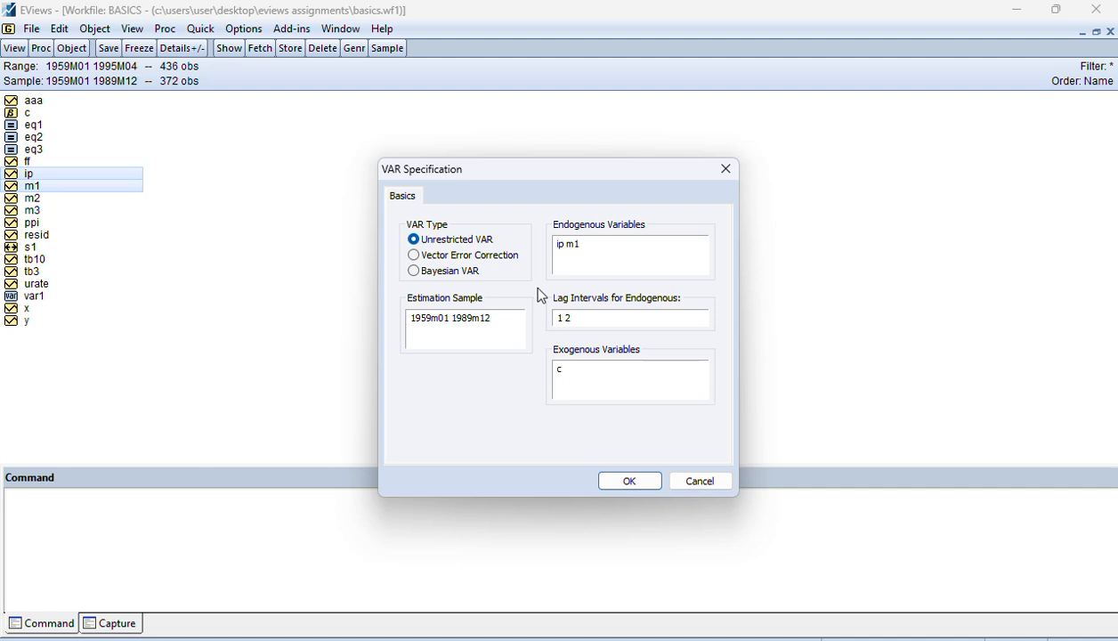
left_click(196, 34)
left_click(725, 169)
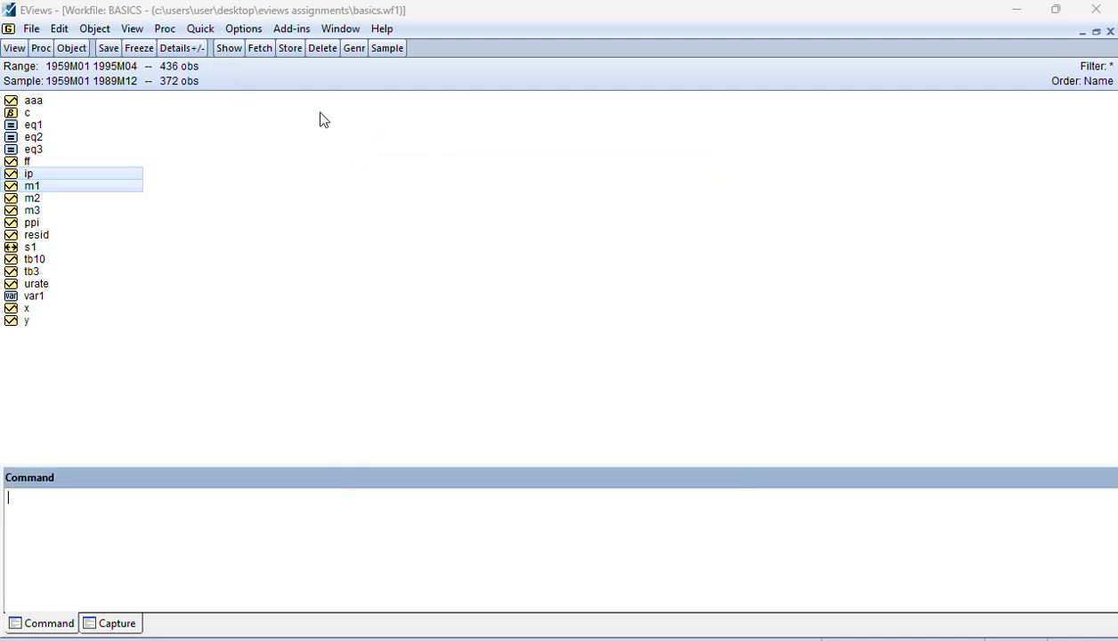
left_click(201, 30)
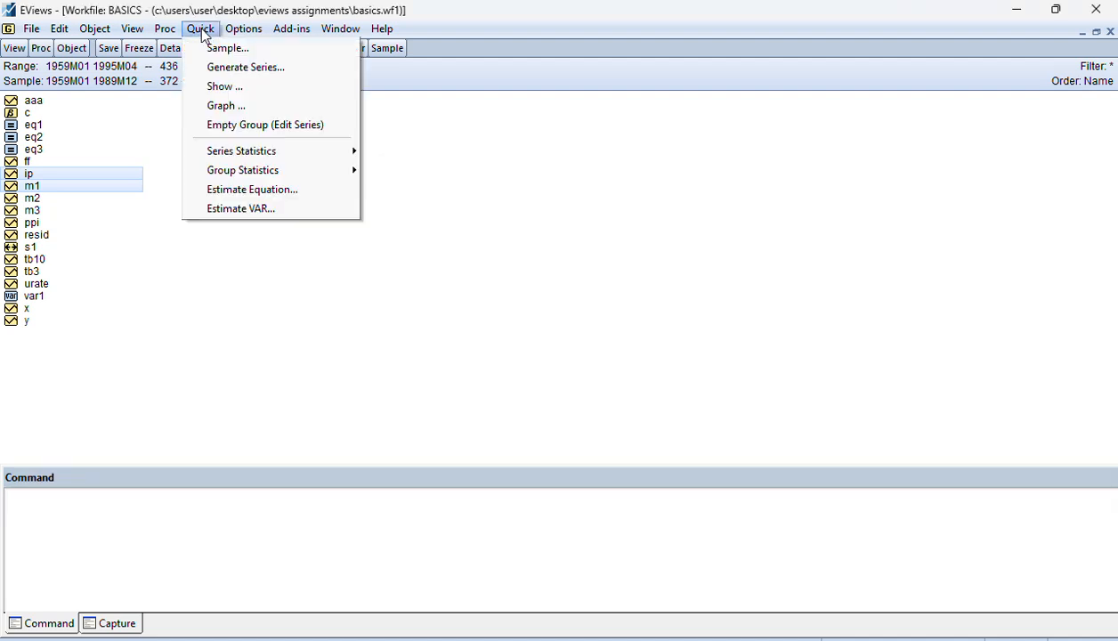
left_click(322, 210)
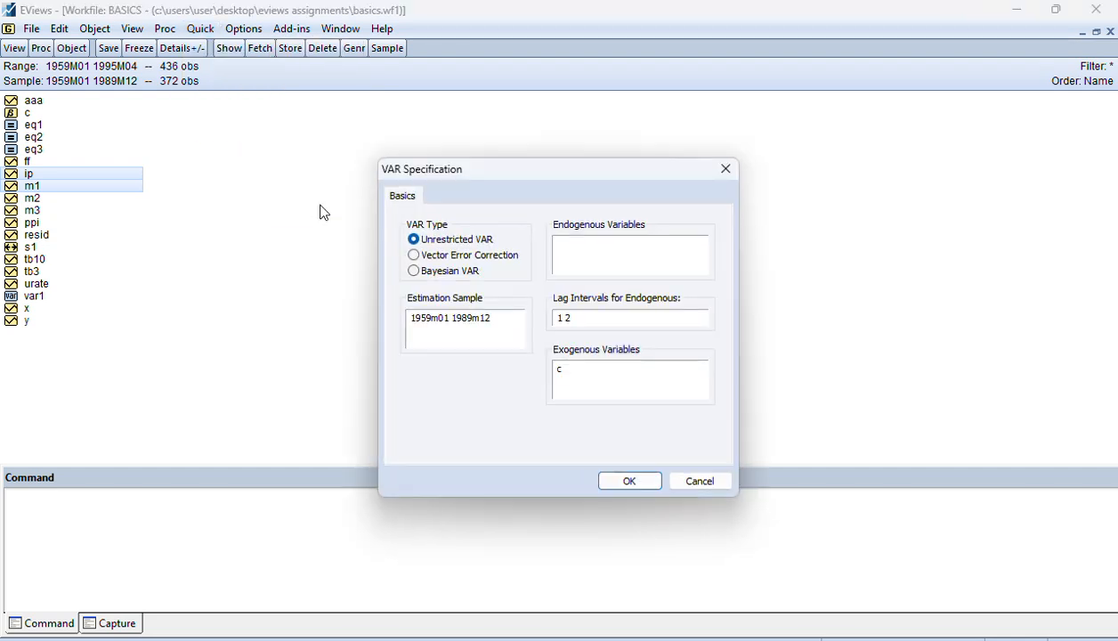
left_click(626, 240)
type("ip m1")
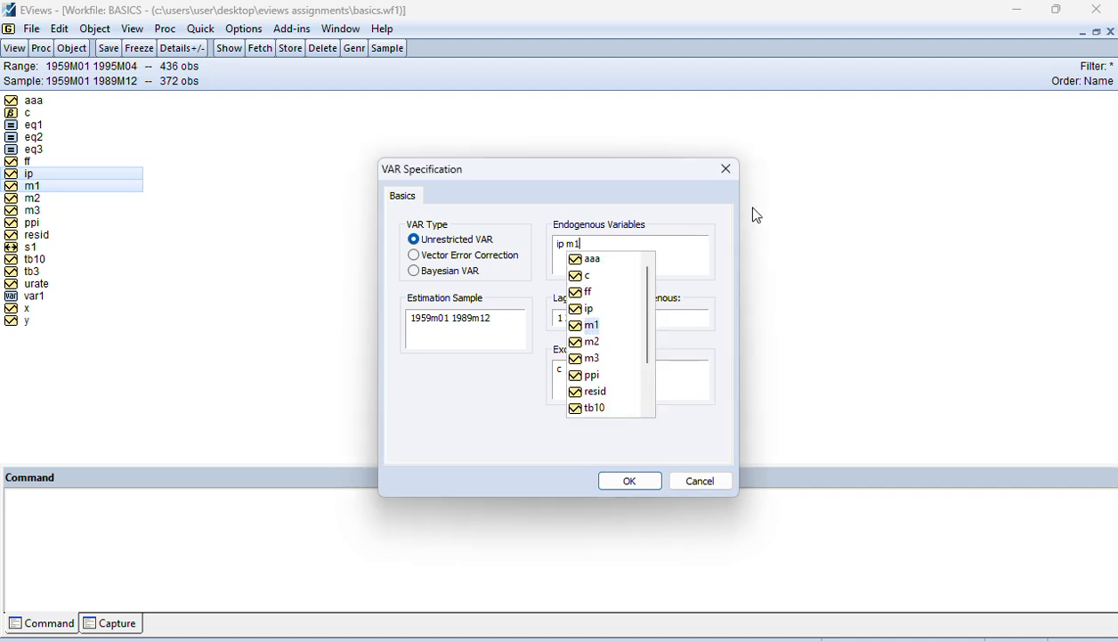
left_click(726, 169)
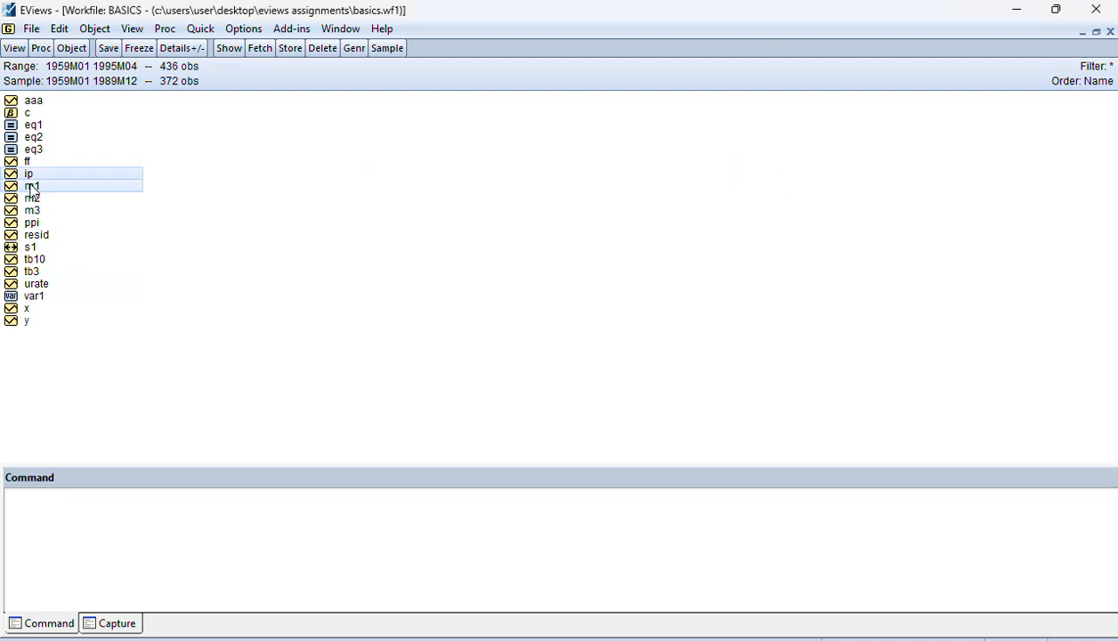
Open ip and m1 as a VAR and estimate an unrestricted VAR with lag intervals 1 2 and exogenous variable c
right_click(30, 178)
mouse_move(145, 200)
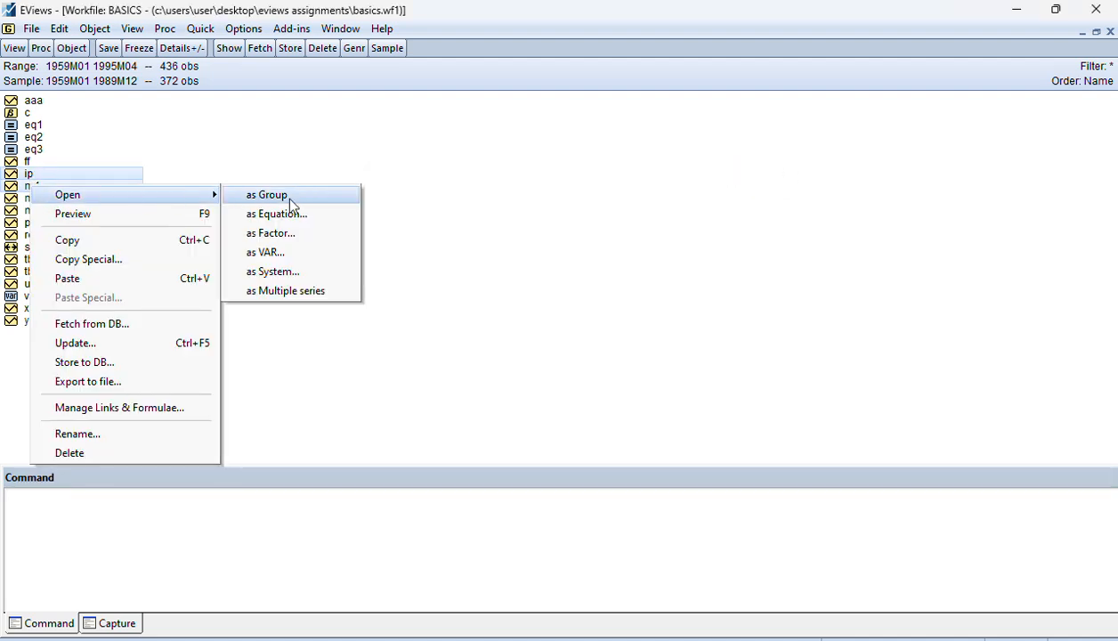
left_click(309, 253)
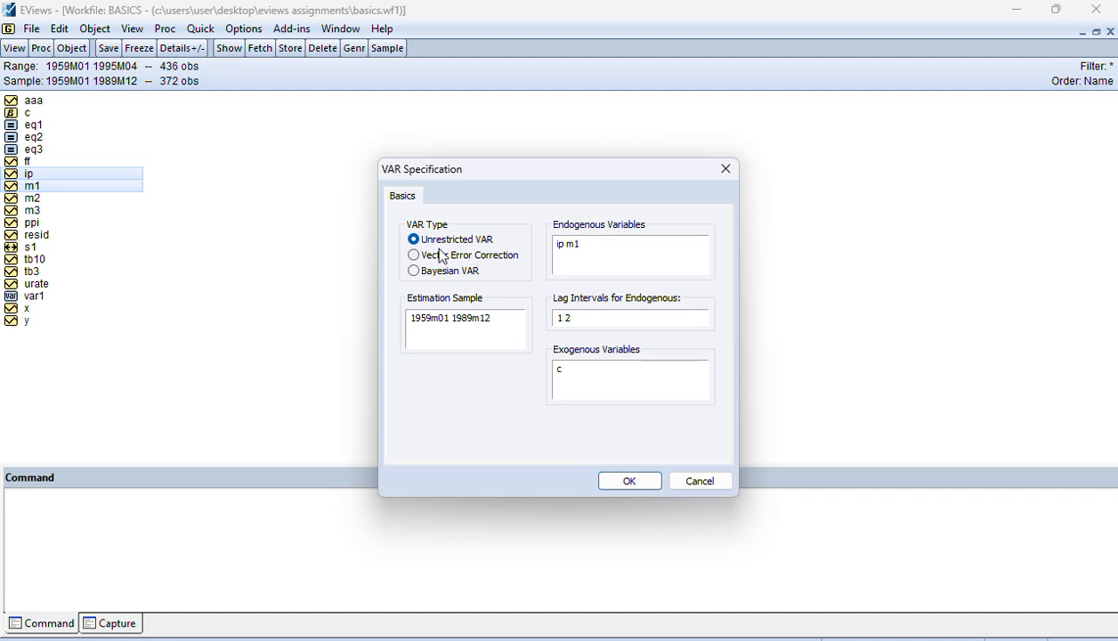
left_click(636, 482)
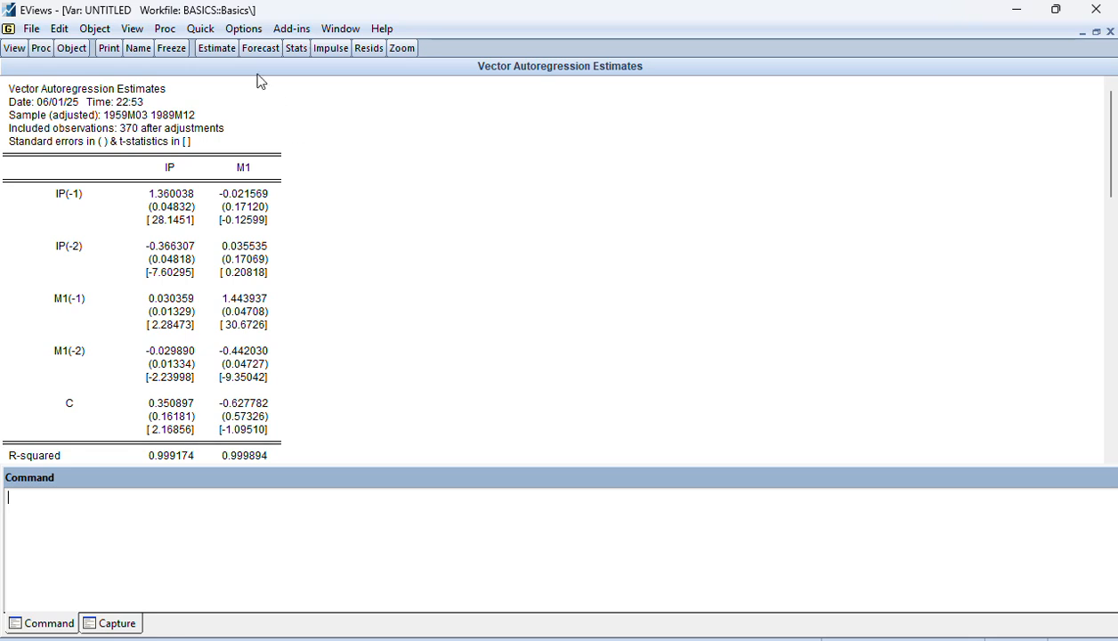
left_click(206, 54)
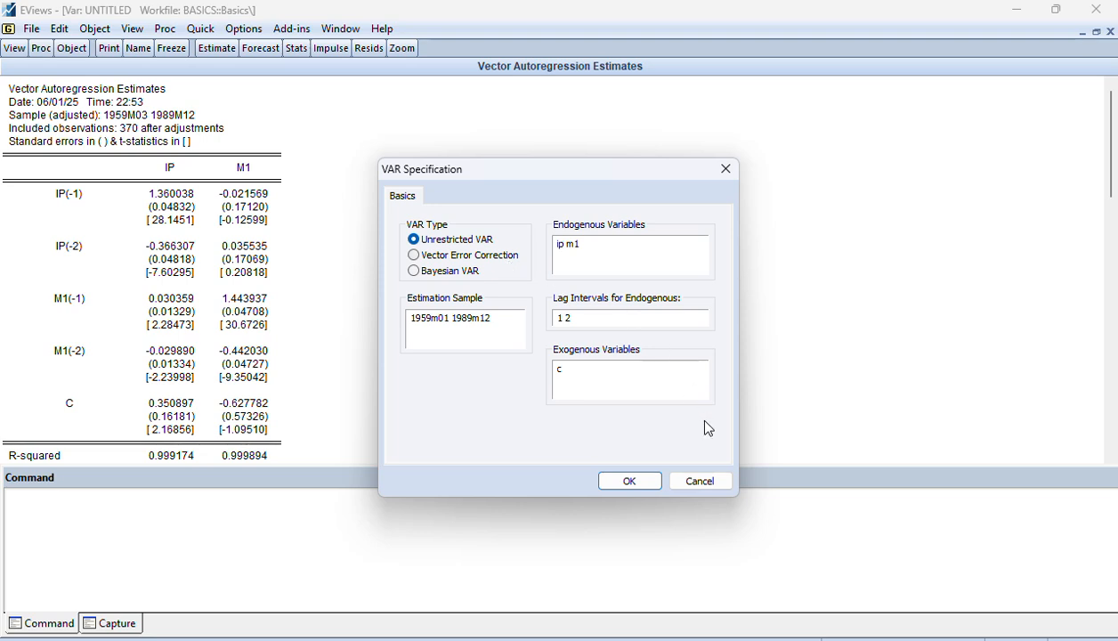
left_click(707, 483)
left_click(217, 48)
left_click(700, 479)
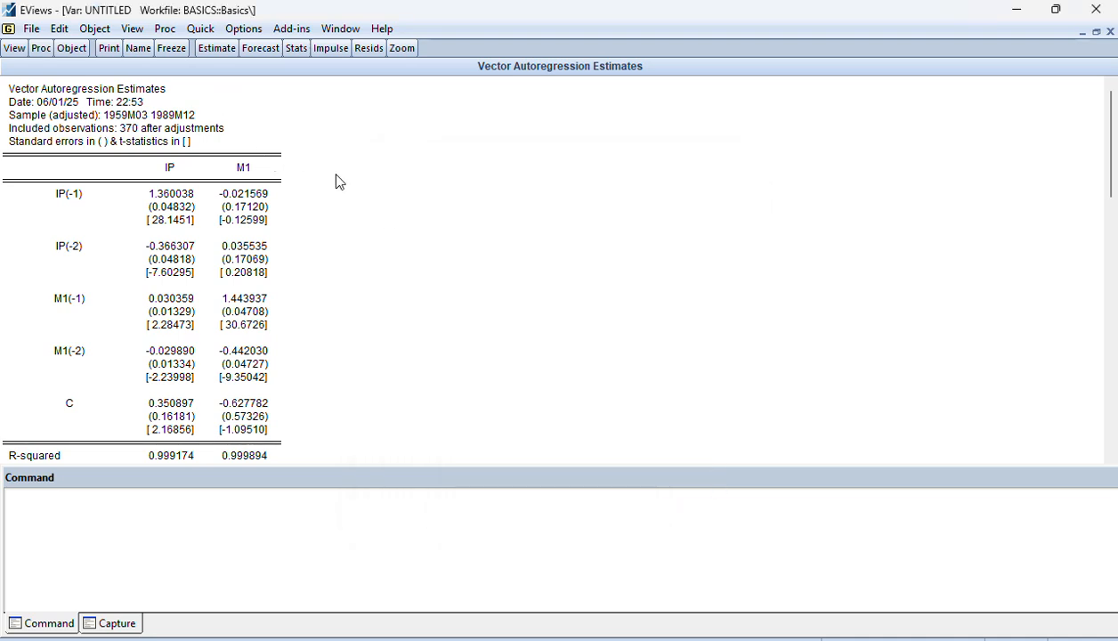
Close and delete the untitled VAR, and clear the series selection in the workfile
left_click(1110, 32)
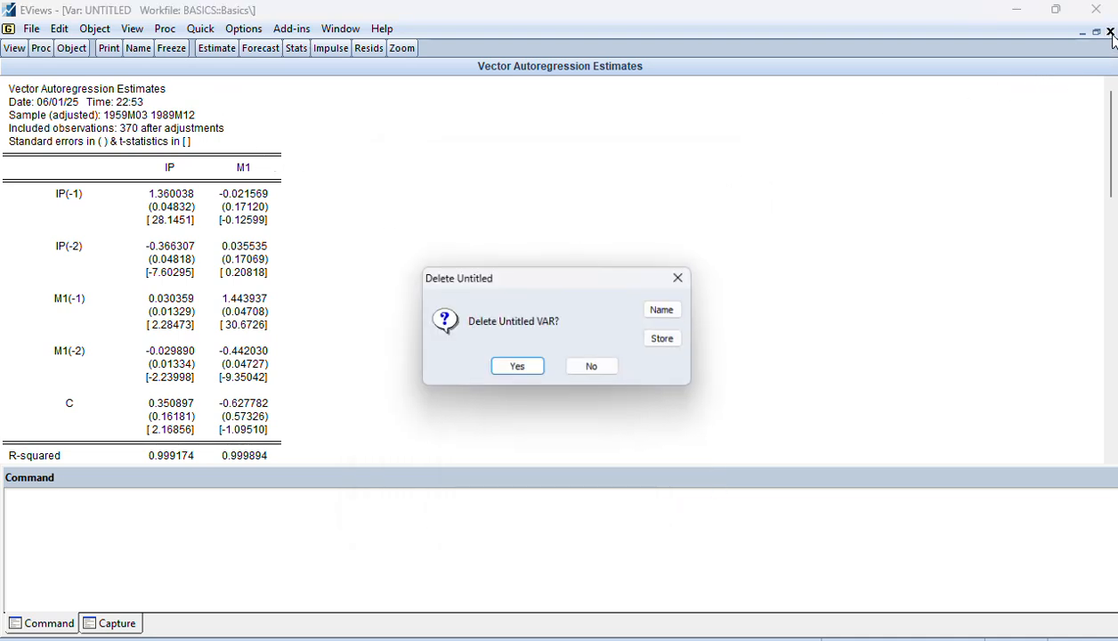
left_click(523, 370)
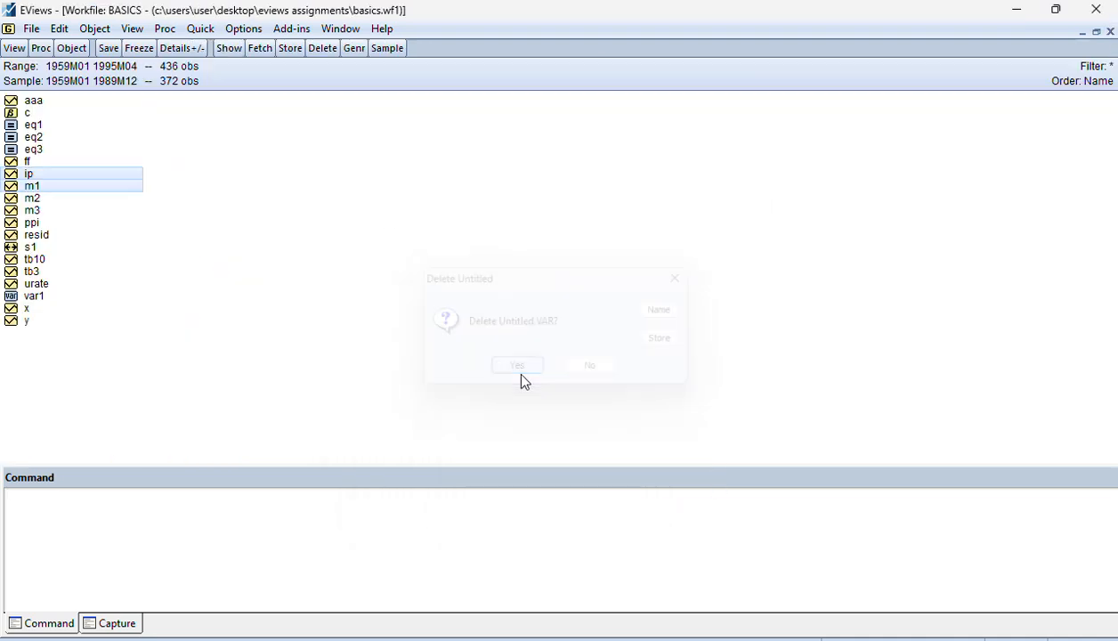
left_click(235, 325)
Run an Augmented Dickey-Fuller unit root test on series ip in level with intercept, Schwarz Info Criterion and maximum 16 lags, and close the series
double_click(29, 175)
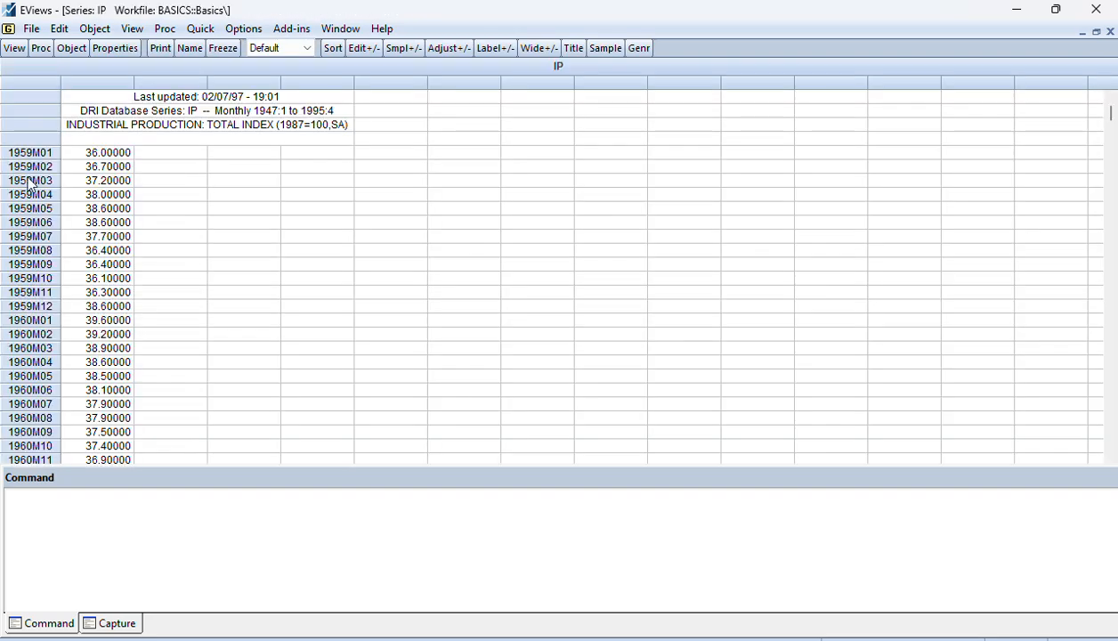
left_click(18, 50)
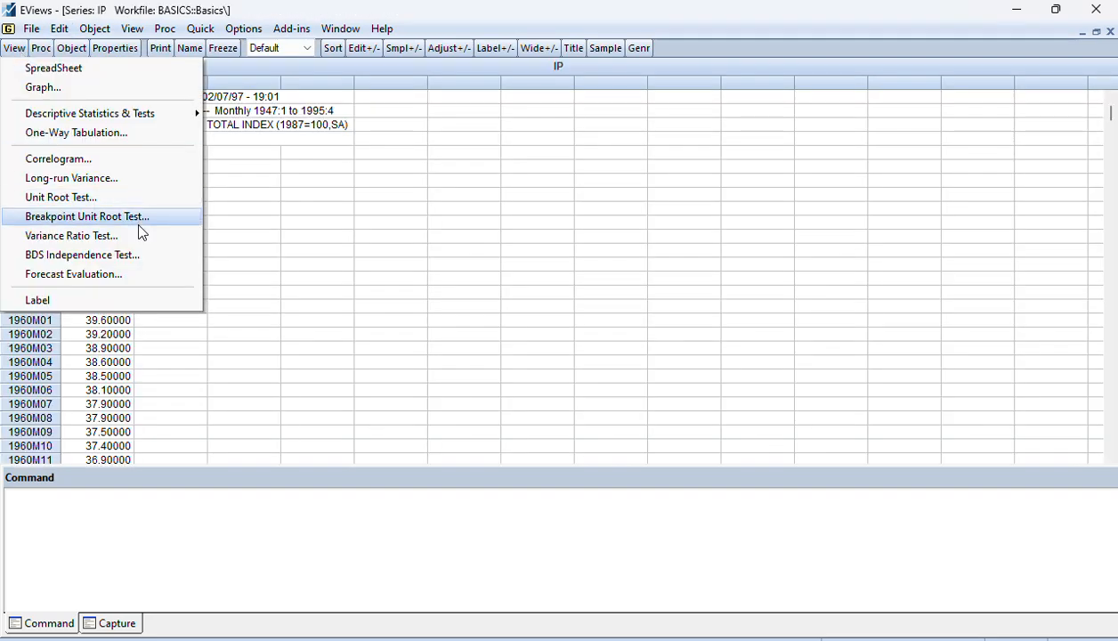
left_click(120, 198)
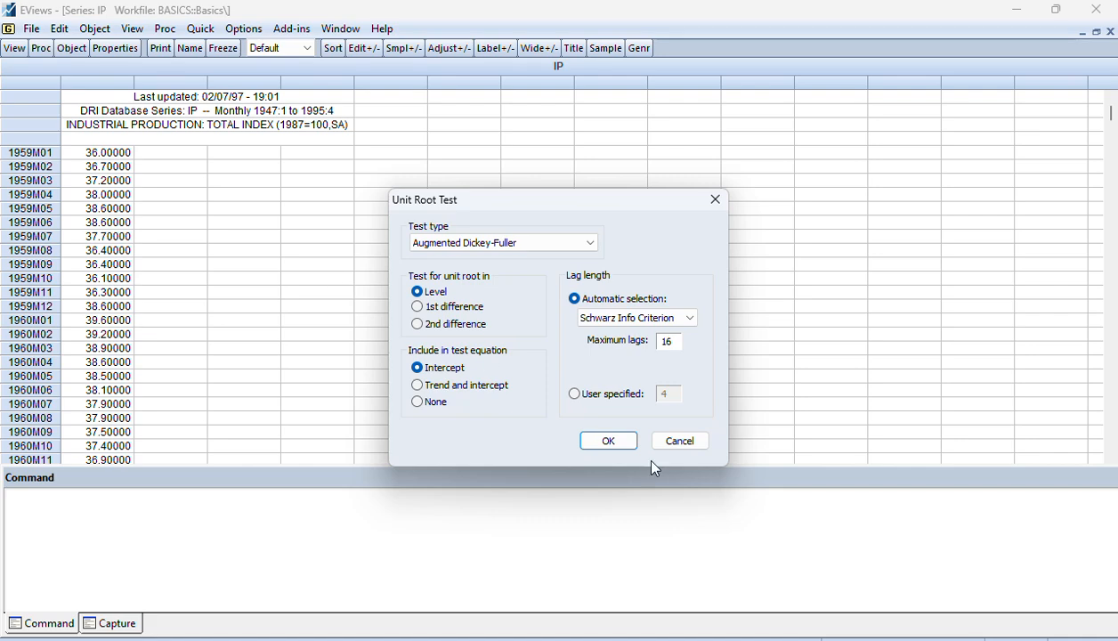
left_click(606, 441)
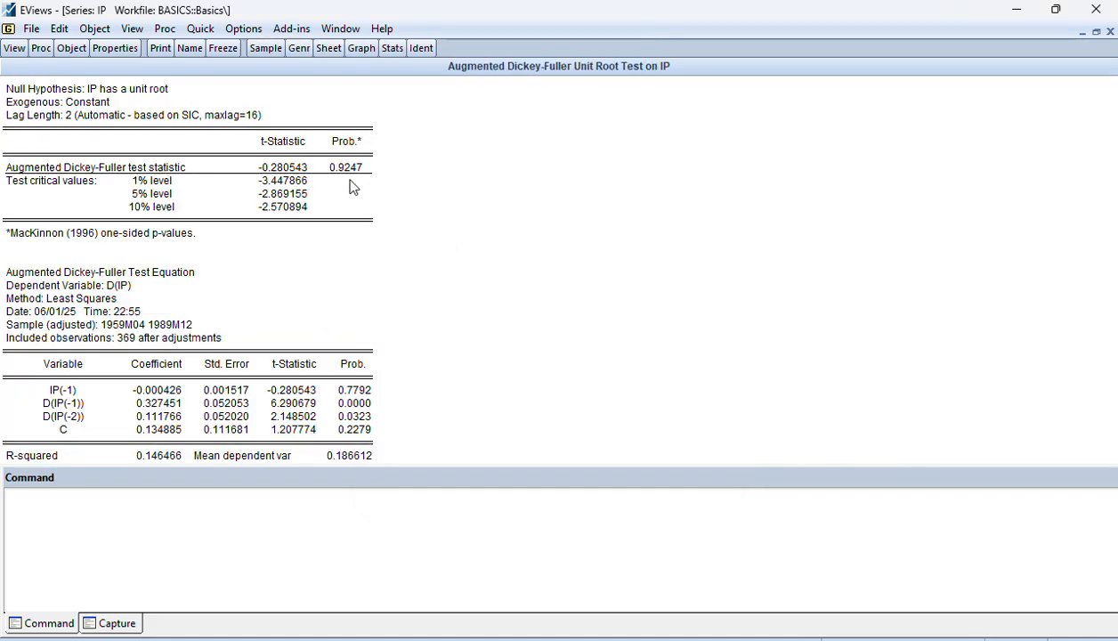
left_click(1110, 32)
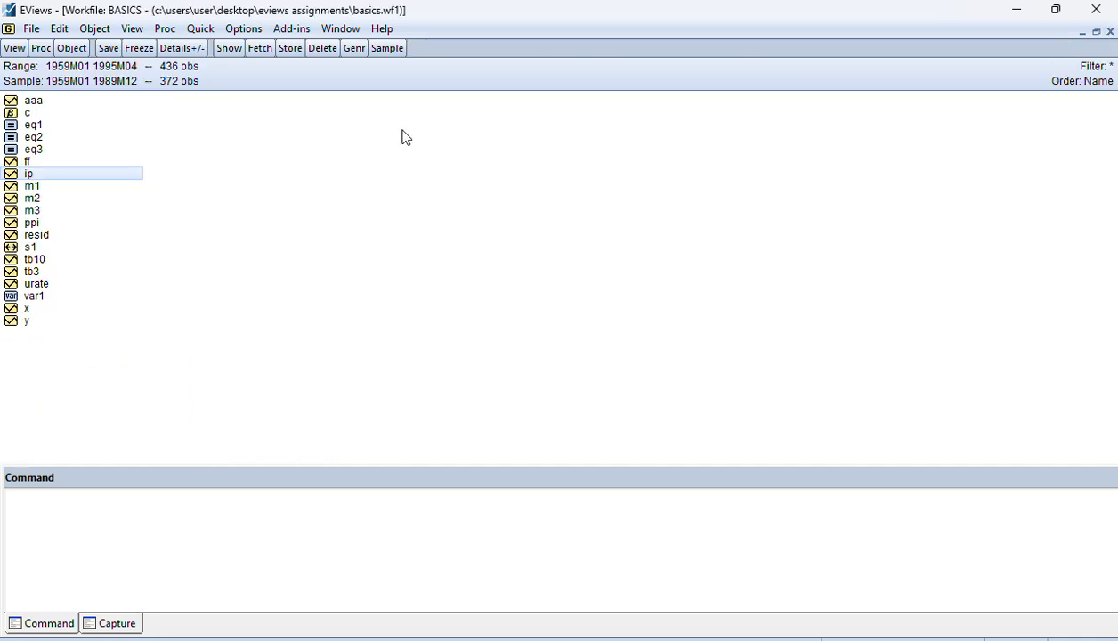
Run an Augmented Dickey-Fuller unit root test on series m1 with intercept and automatic lag selection up to 16 lags, and close the series
right_click(33, 186)
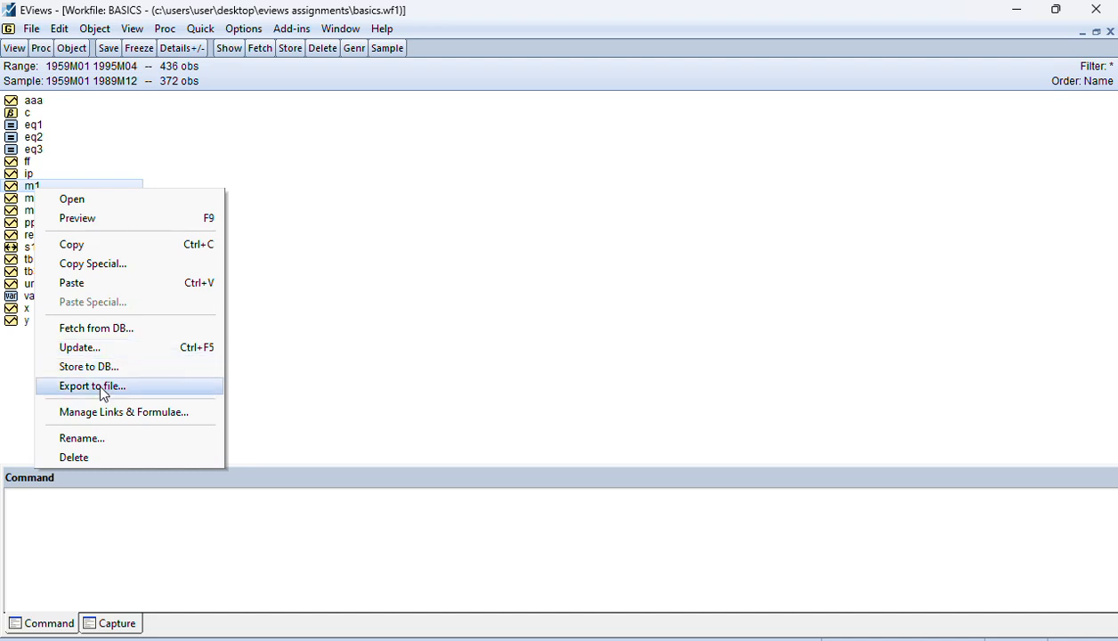
left_click(89, 199)
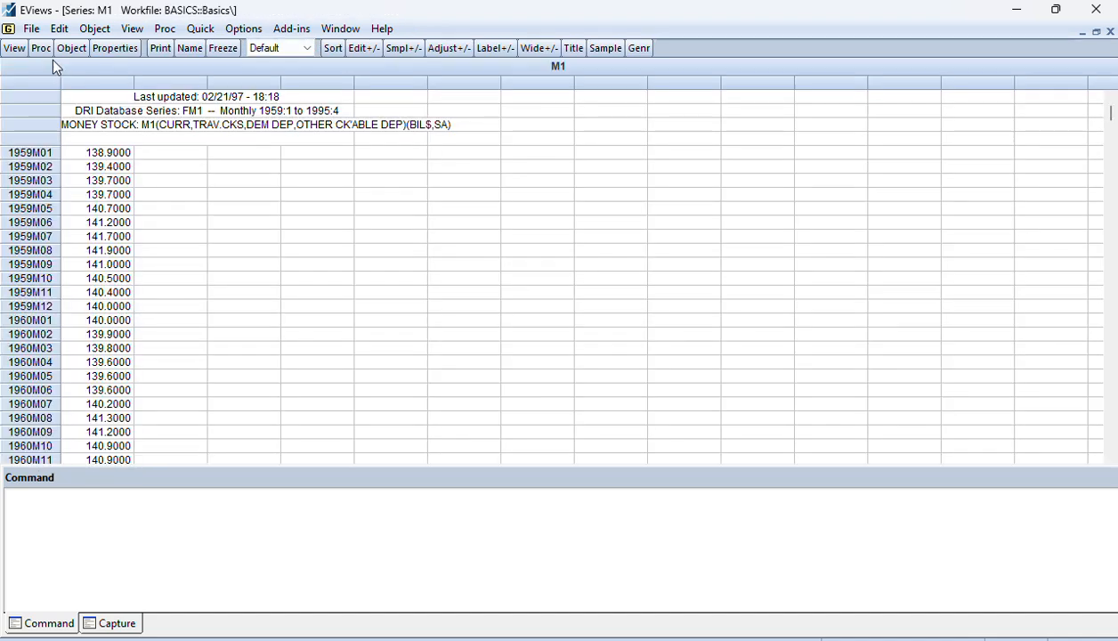
left_click(14, 48)
left_click(133, 194)
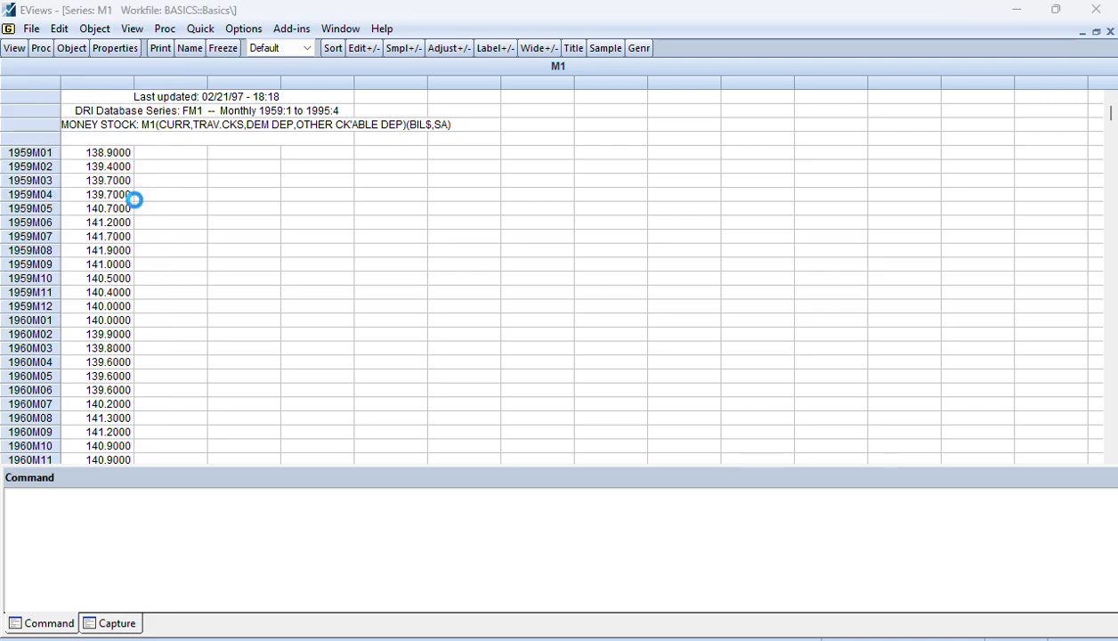
left_click(608, 441)
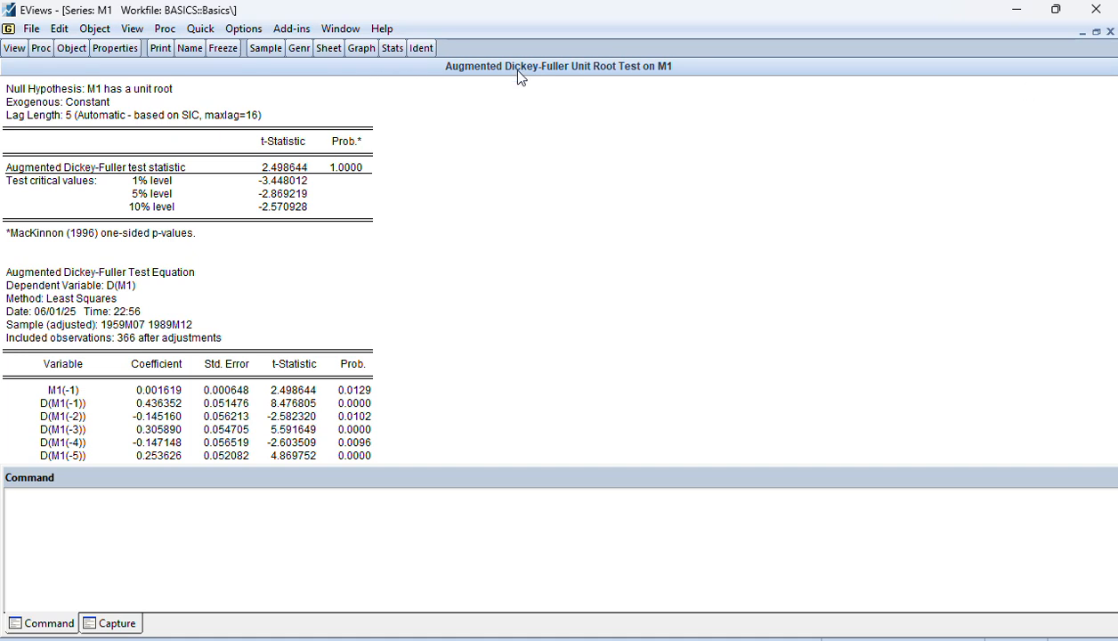
left_click(1110, 32)
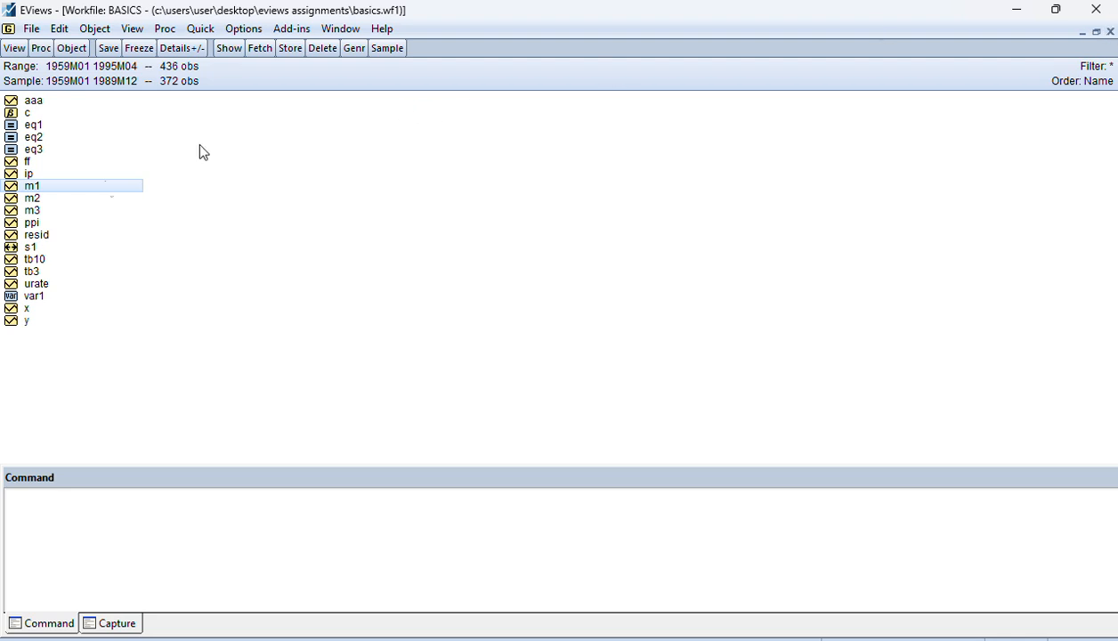
Select ip together with m1, open them as an equation and cancel the equation estimation
left_click(28, 175, "ctrl")
right_click(27, 177)
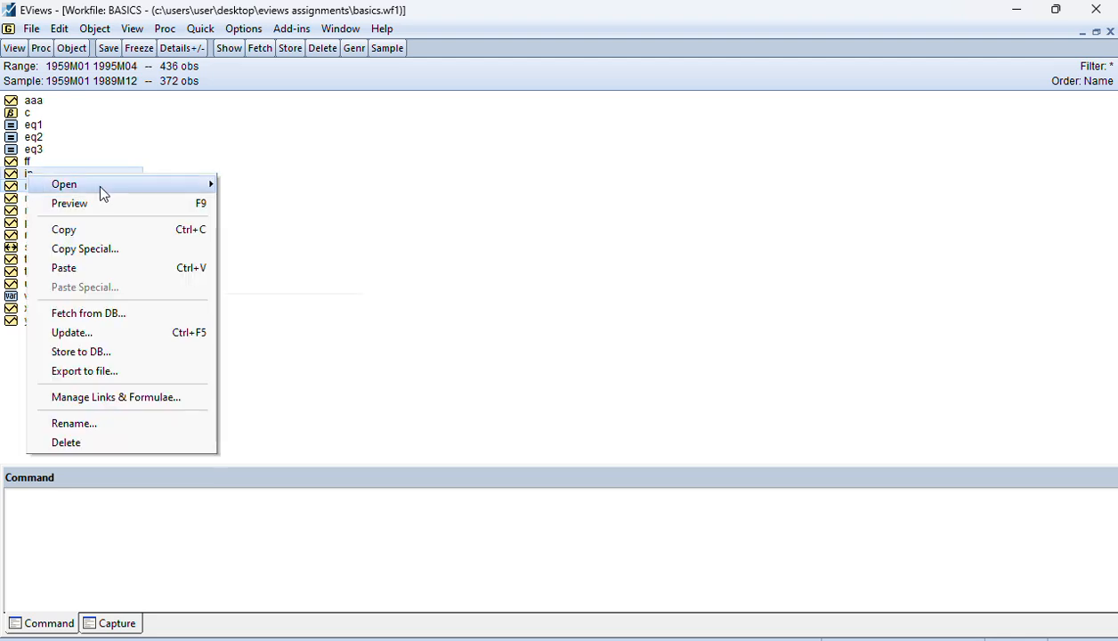
mouse_move(98, 182)
left_click(289, 203)
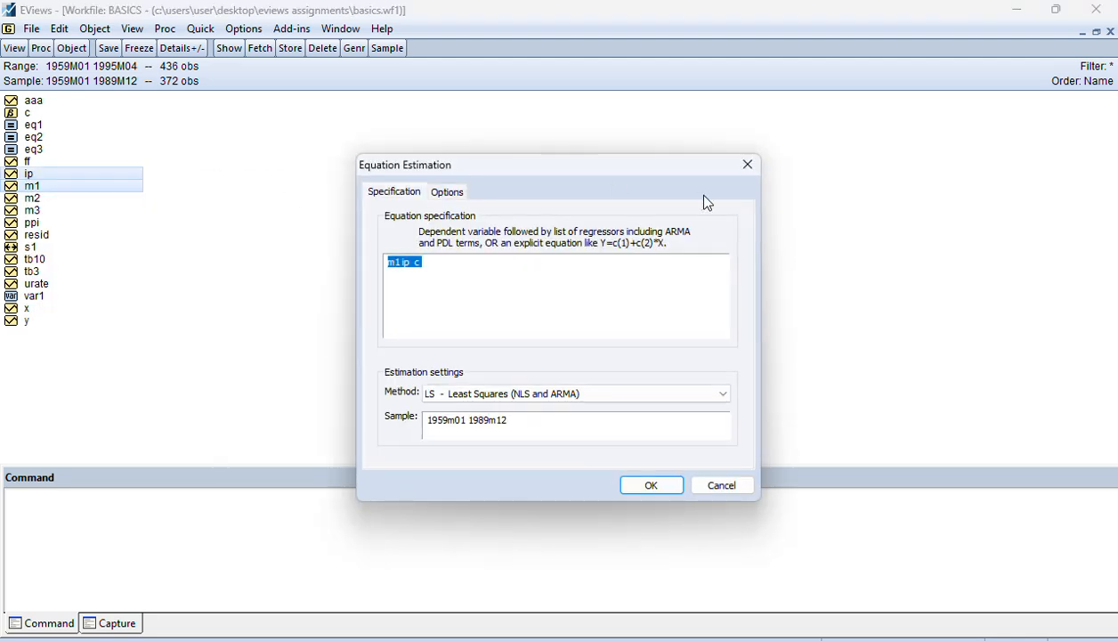
left_click(756, 170)
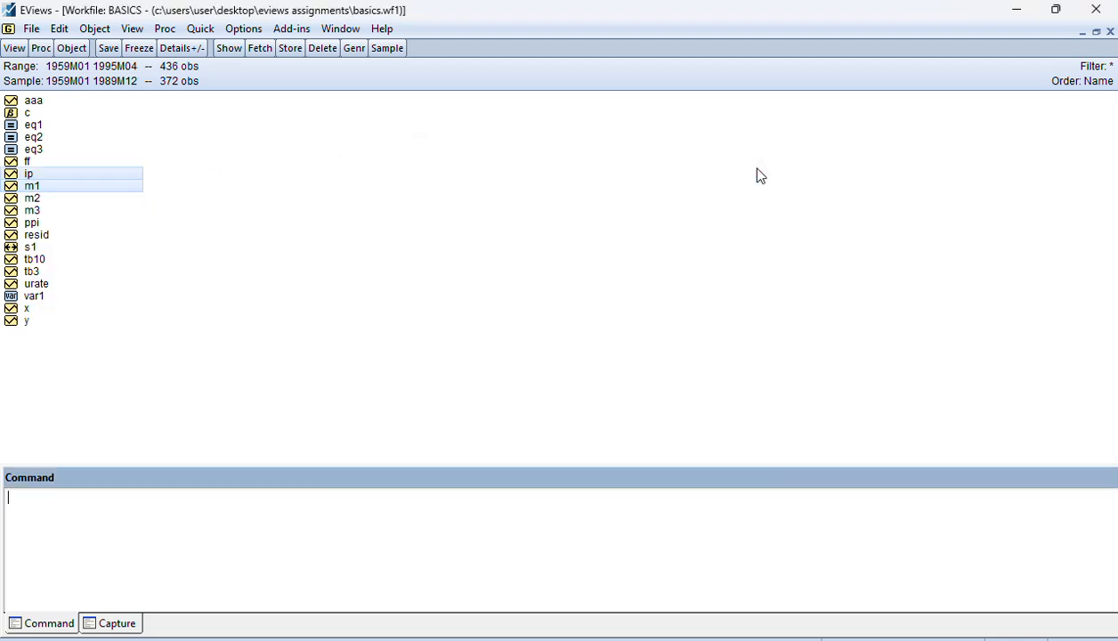
Open ip and m1 as a group to view their data, and delete the untitled group
right_click(28, 173)
mouse_move(137, 184)
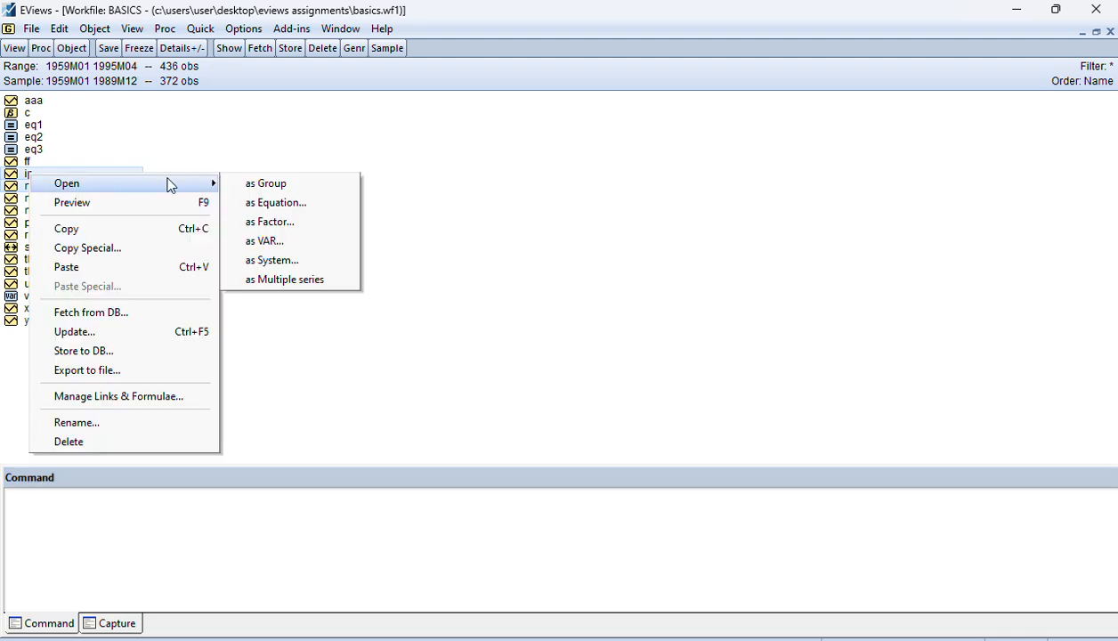
left_click(269, 186)
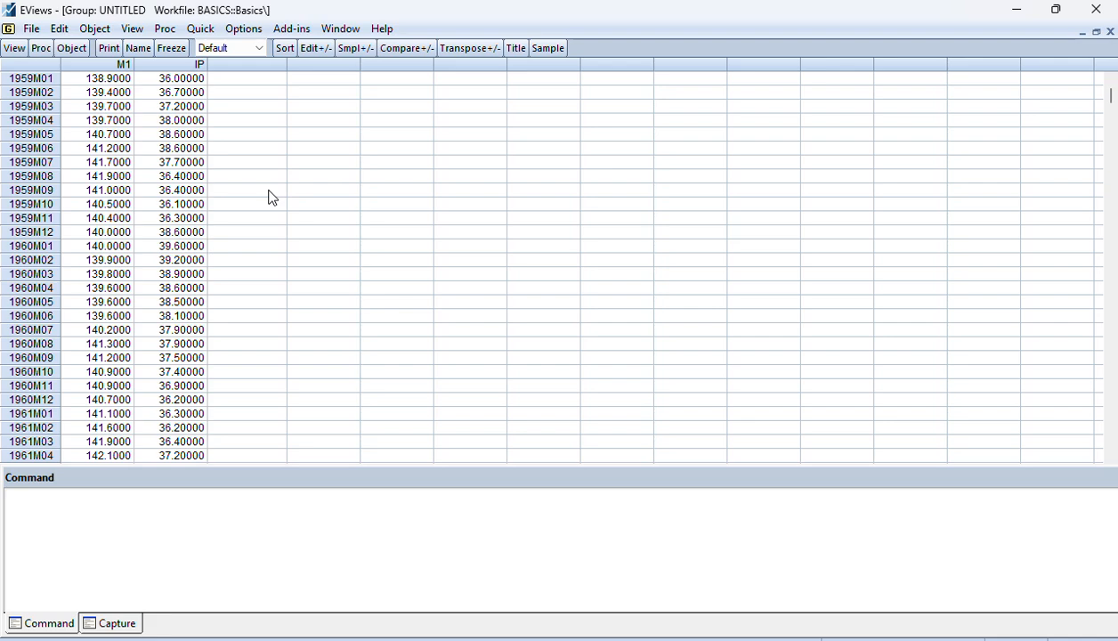
left_click(1016, 10)
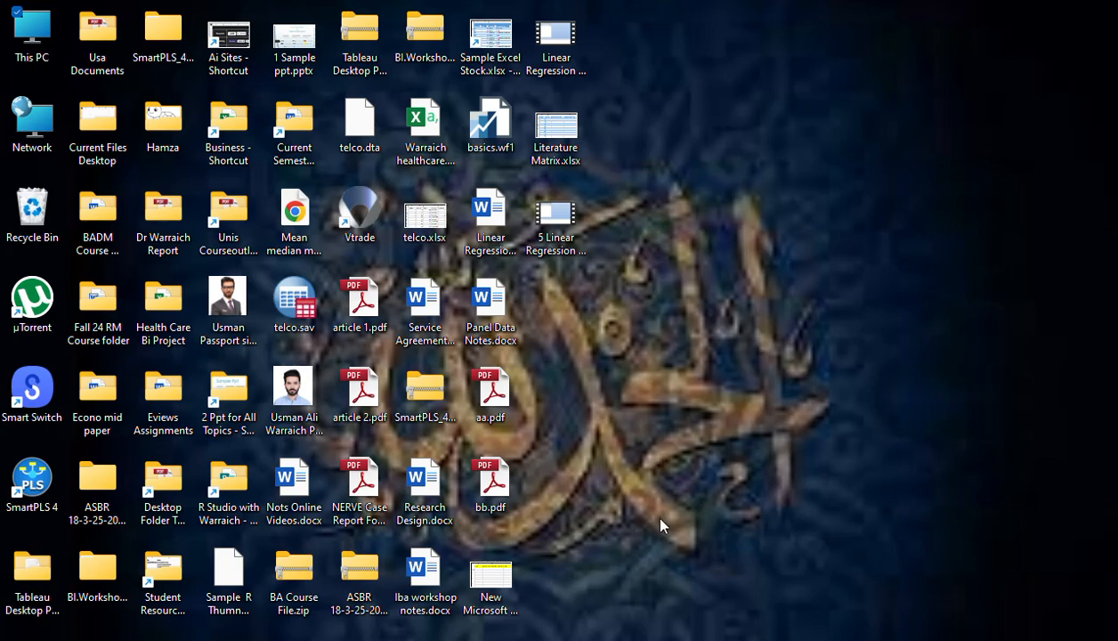
left_click(739, 638)
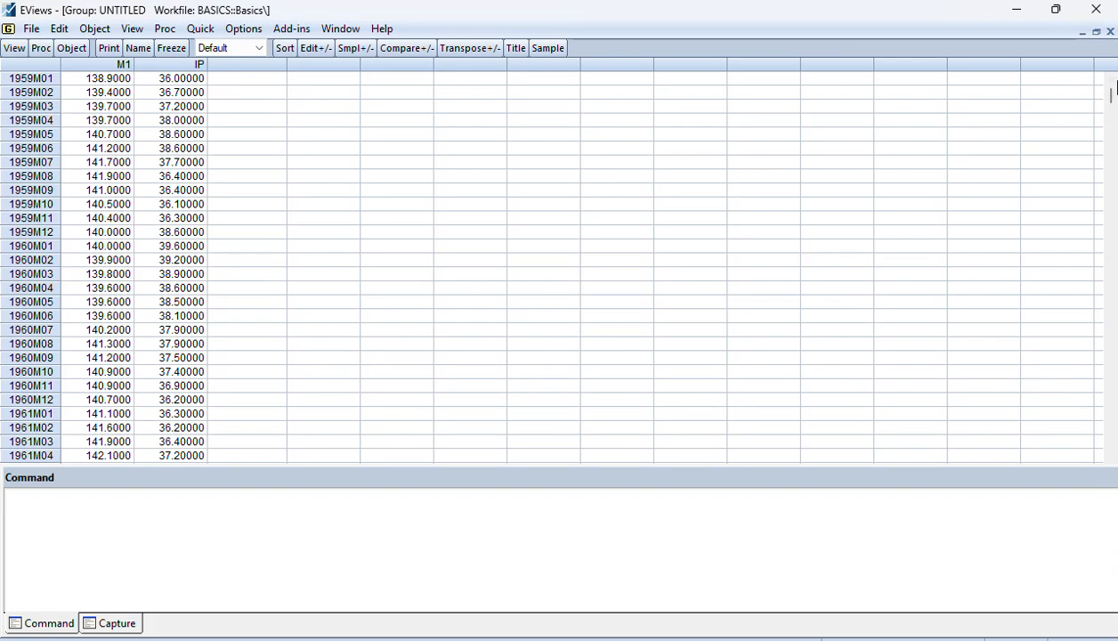
left_click(1110, 31)
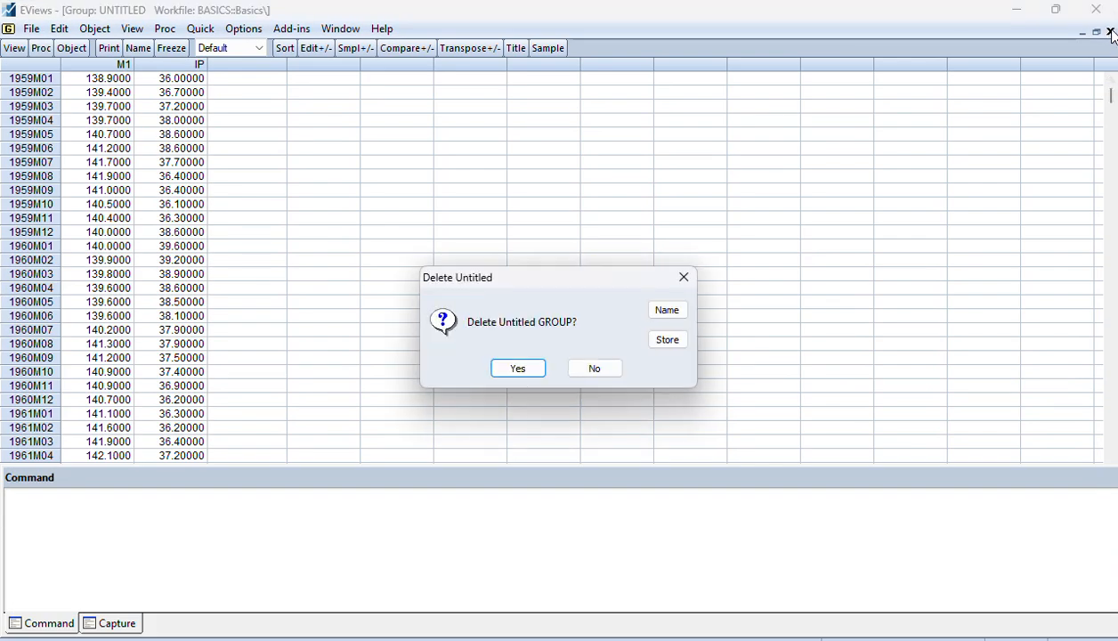
left_click(516, 369)
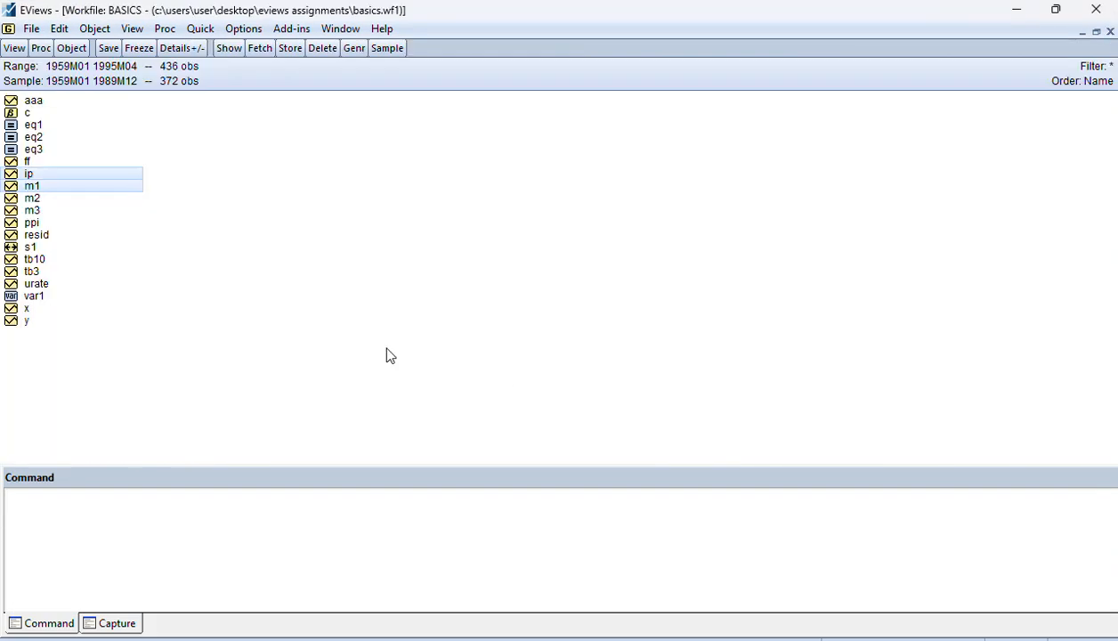
right_click(34, 183)
mouse_move(200, 194)
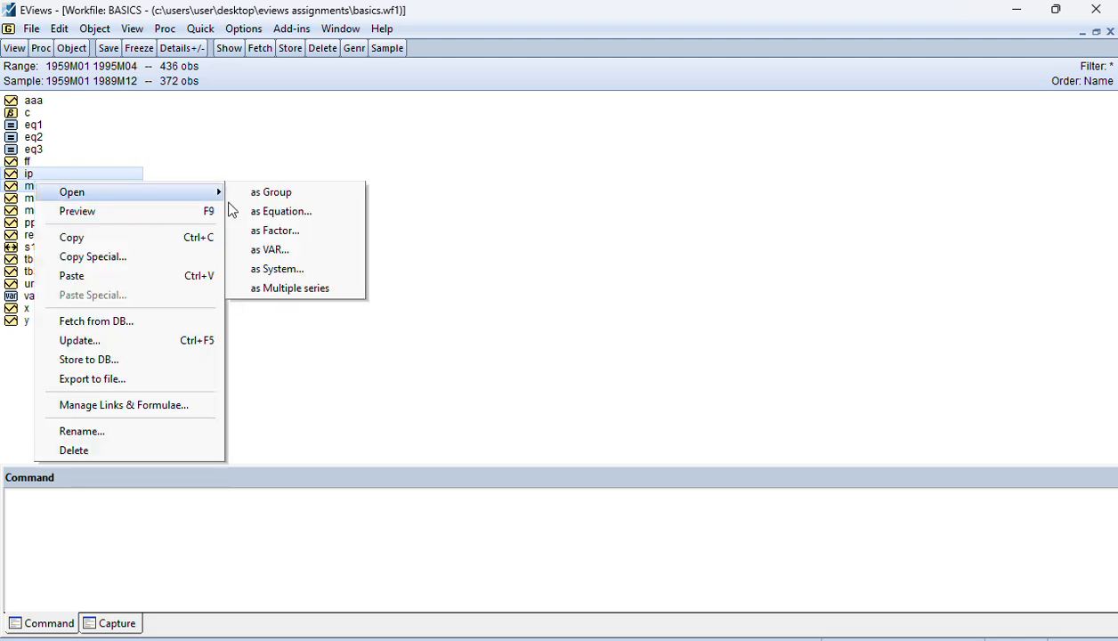
left_click(322, 252)
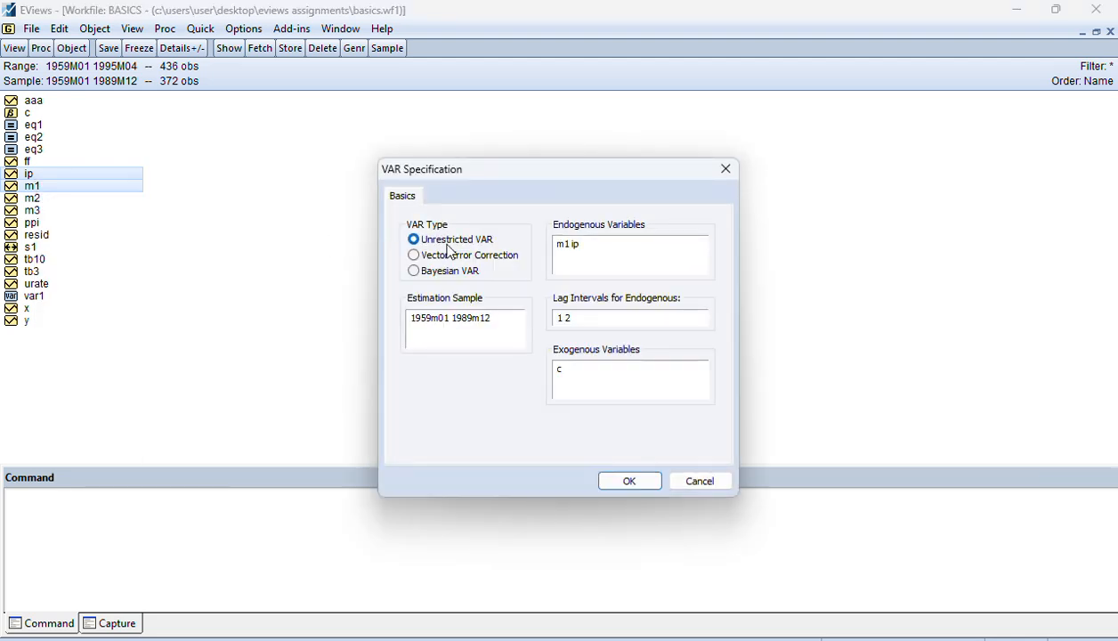
left_click(473, 259)
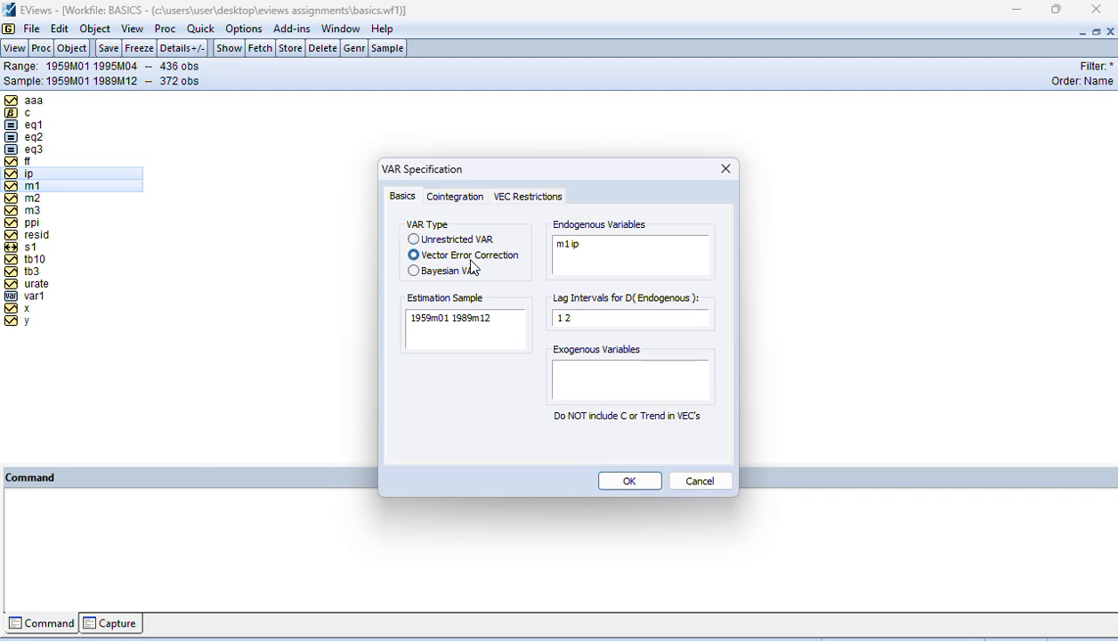
left_click(450, 240)
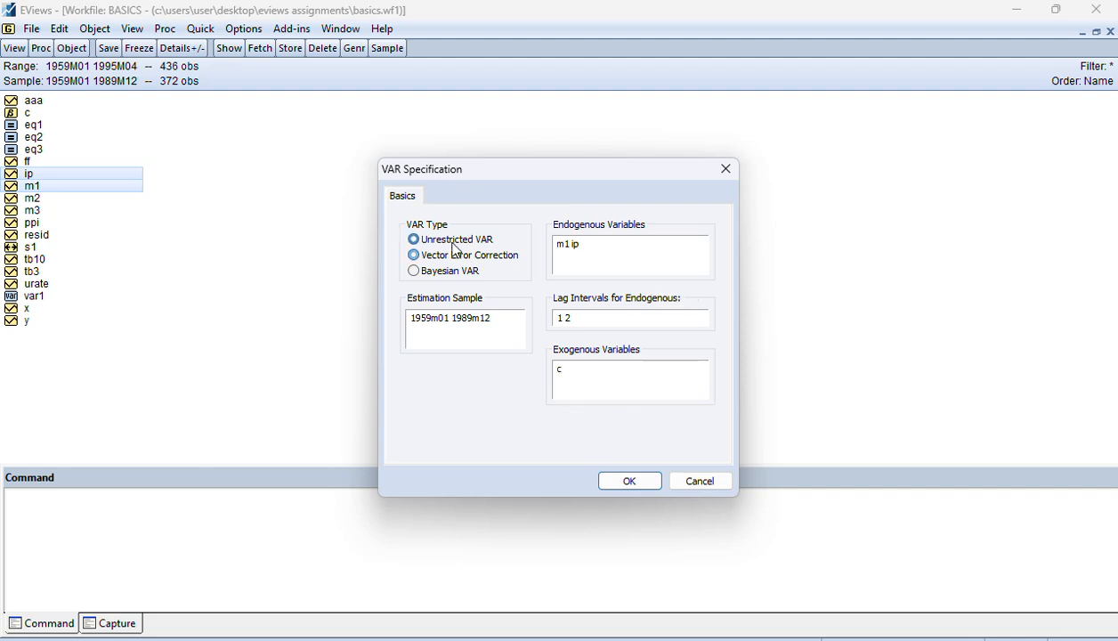
left_click(477, 260)
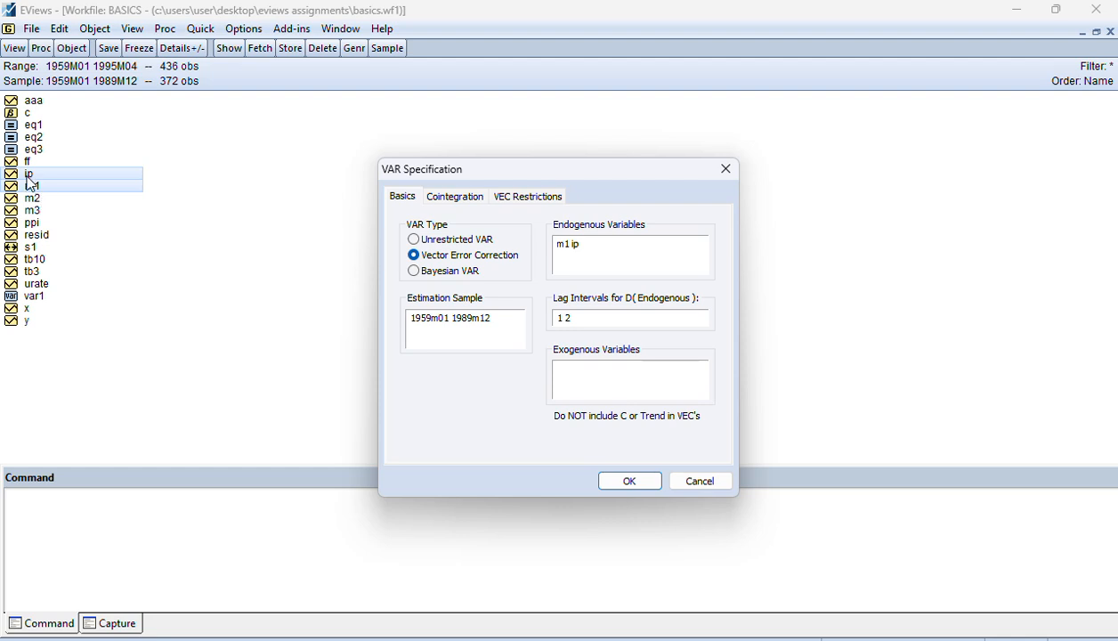
left_click(474, 242)
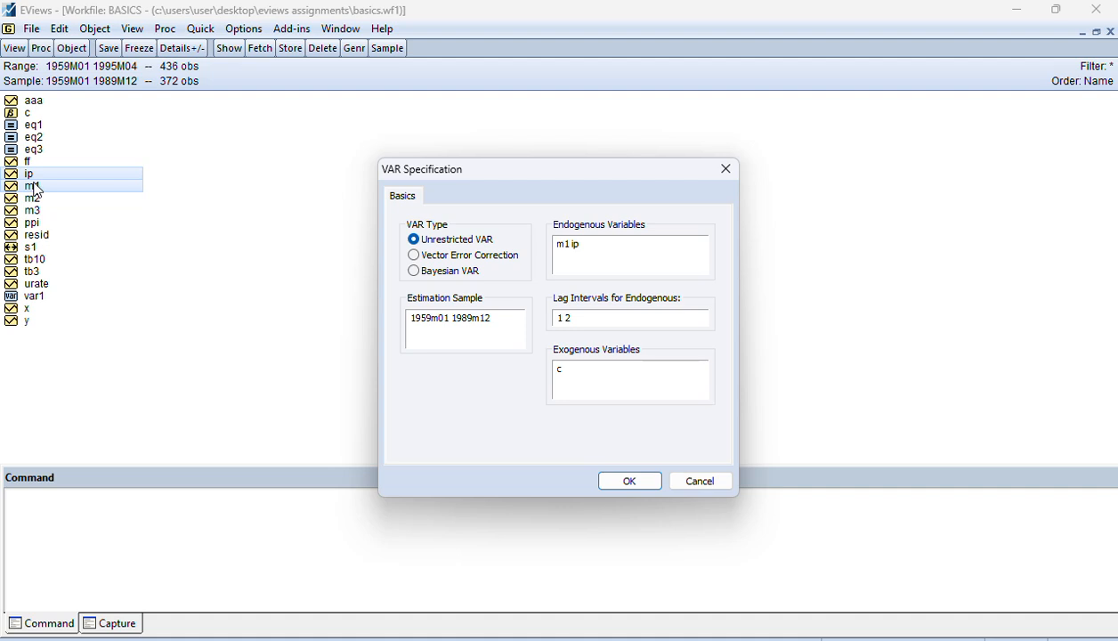
left_click(440, 258)
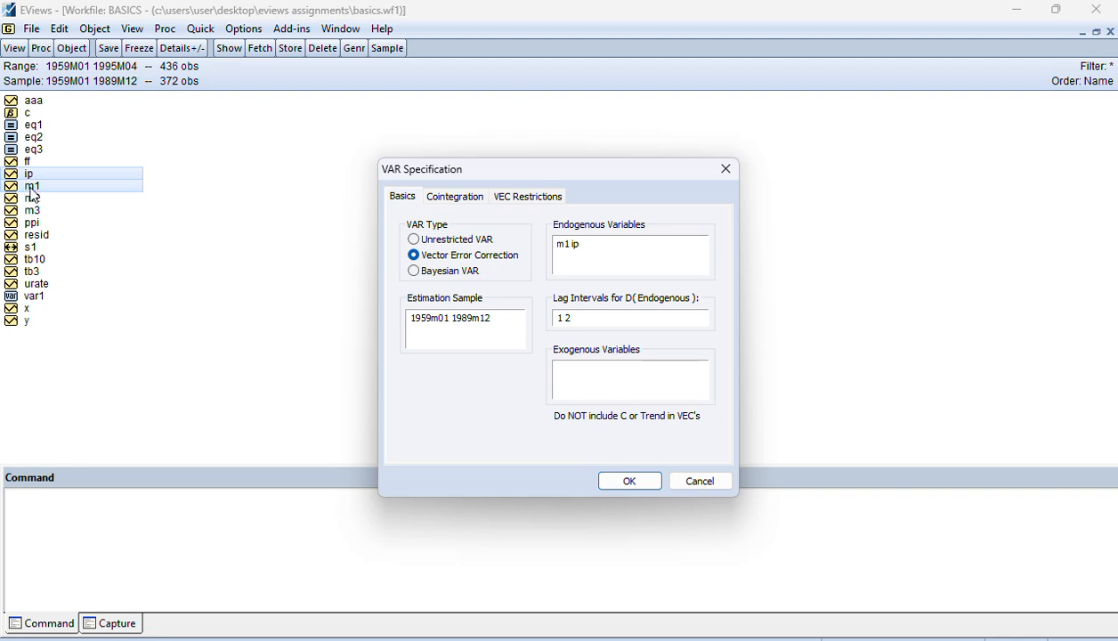
left_click(474, 244)
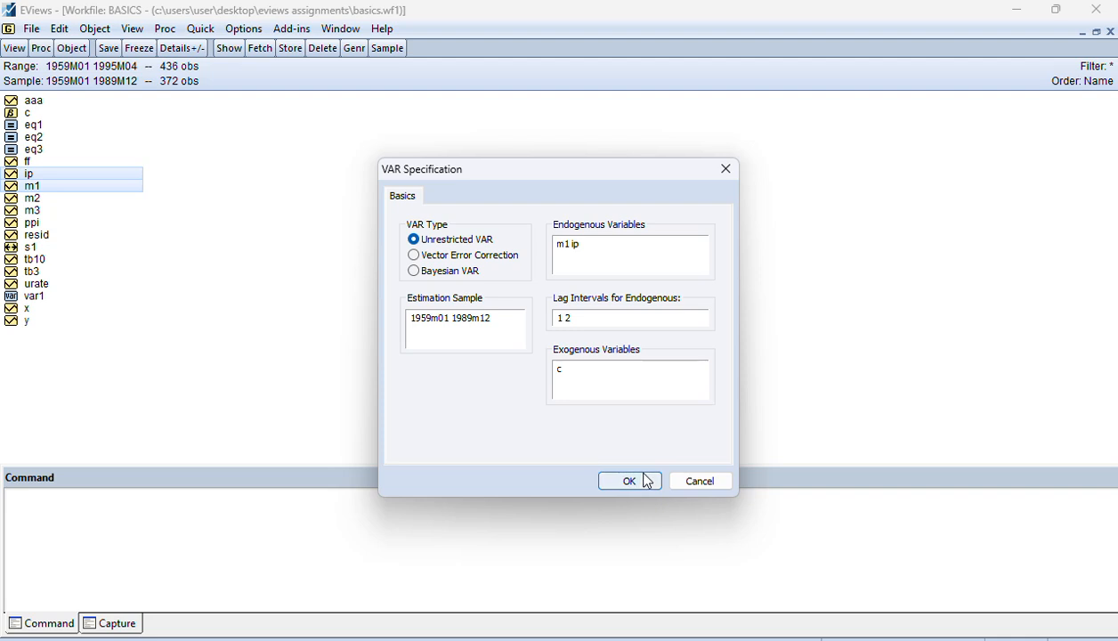
left_click(692, 481)
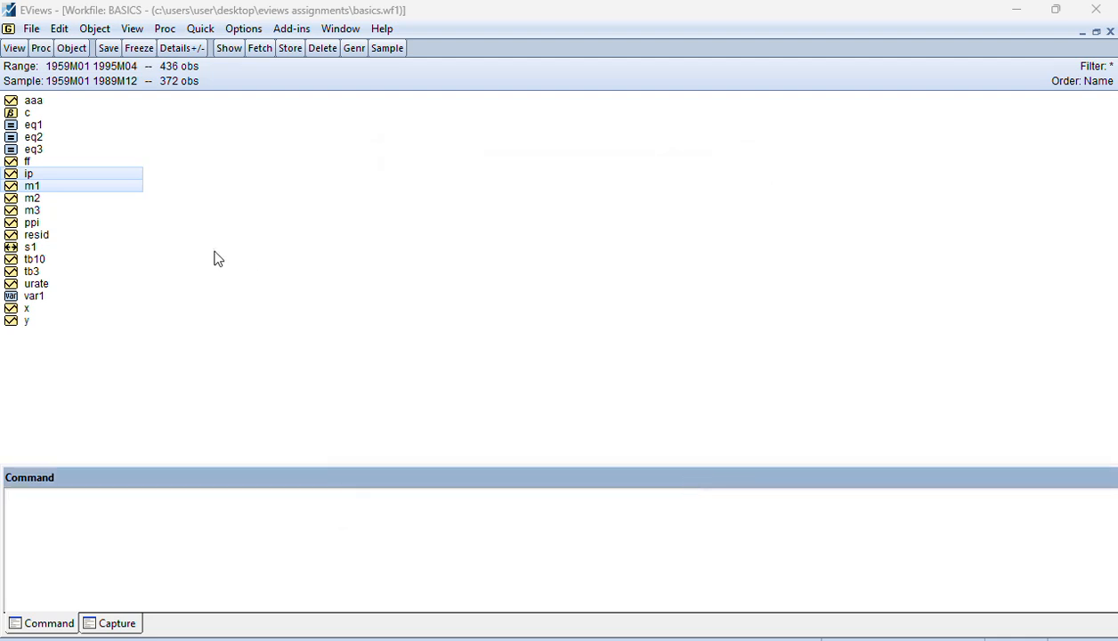
Run a Johansen system cointegration test on m1 and ip with trend assumption 3, lag intervals 1 4 and MHM size 0.05, and delete the untitled group
right_click(31, 187)
mouse_move(125, 191)
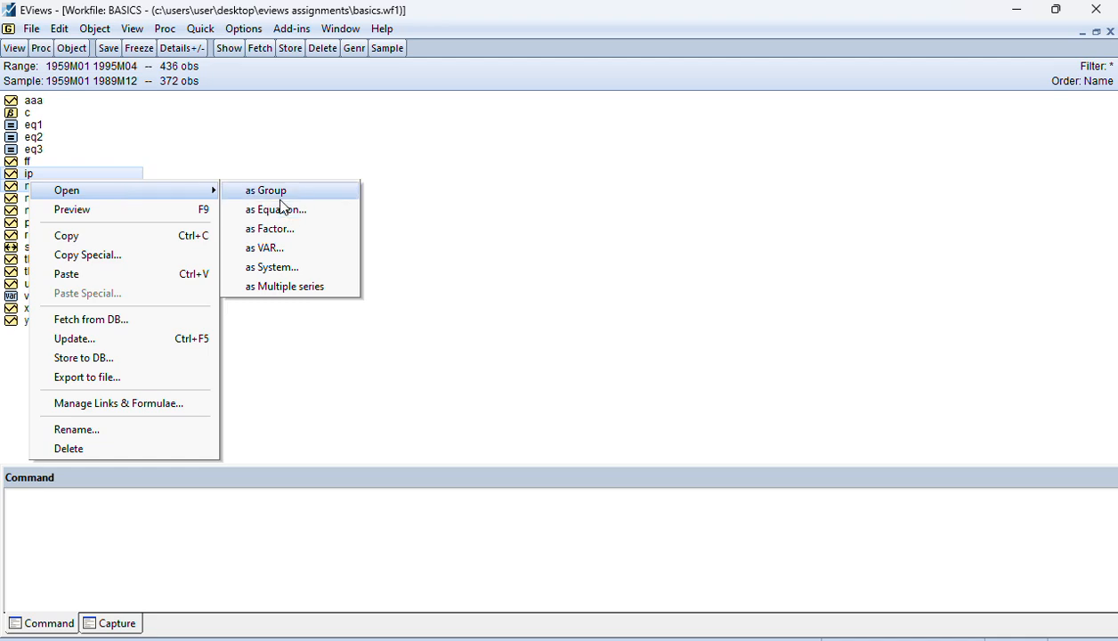
left_click(315, 190)
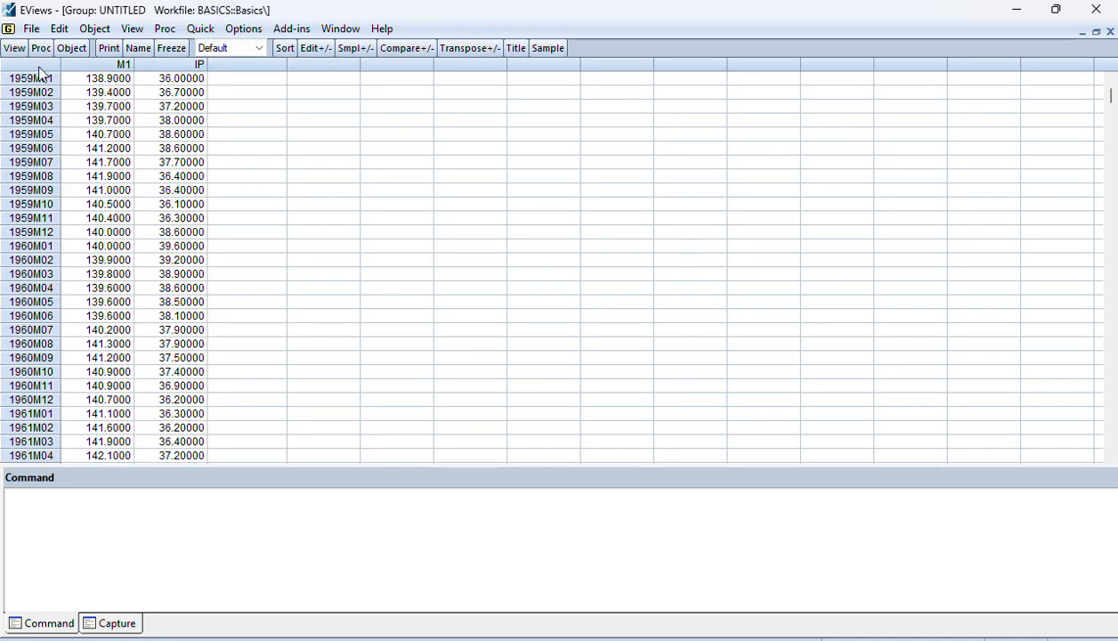
left_click(16, 51)
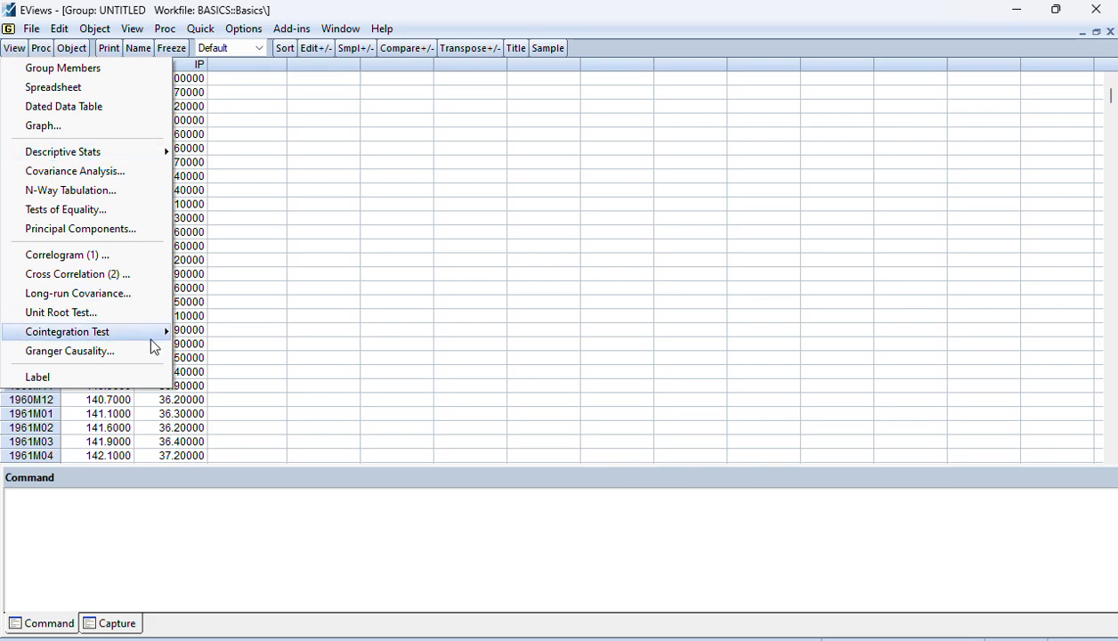
mouse_move(136, 333)
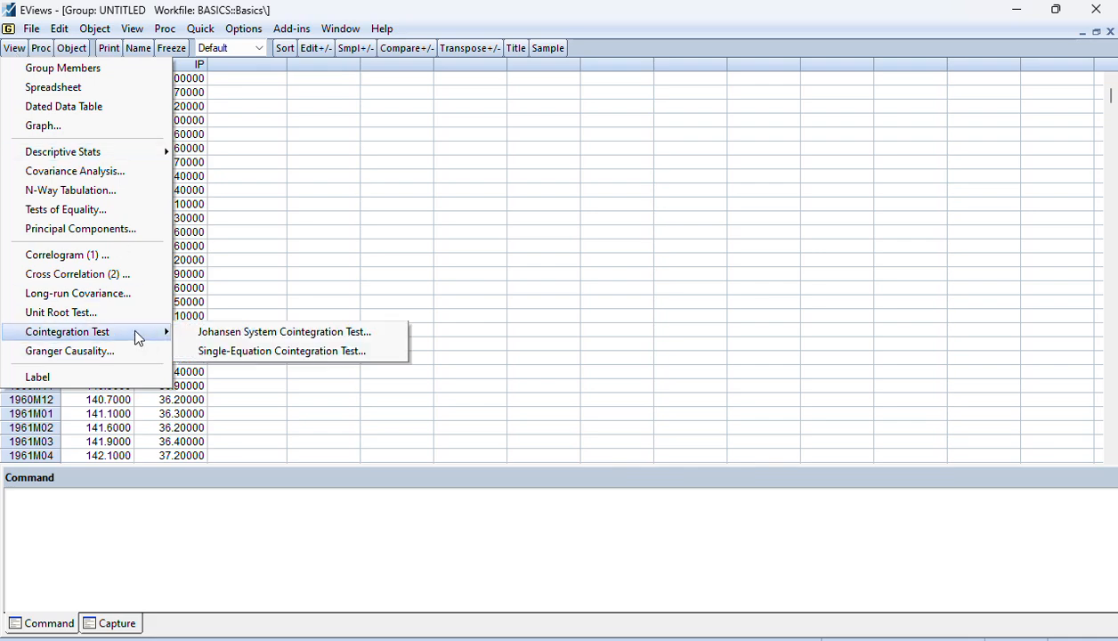
left_click(264, 336)
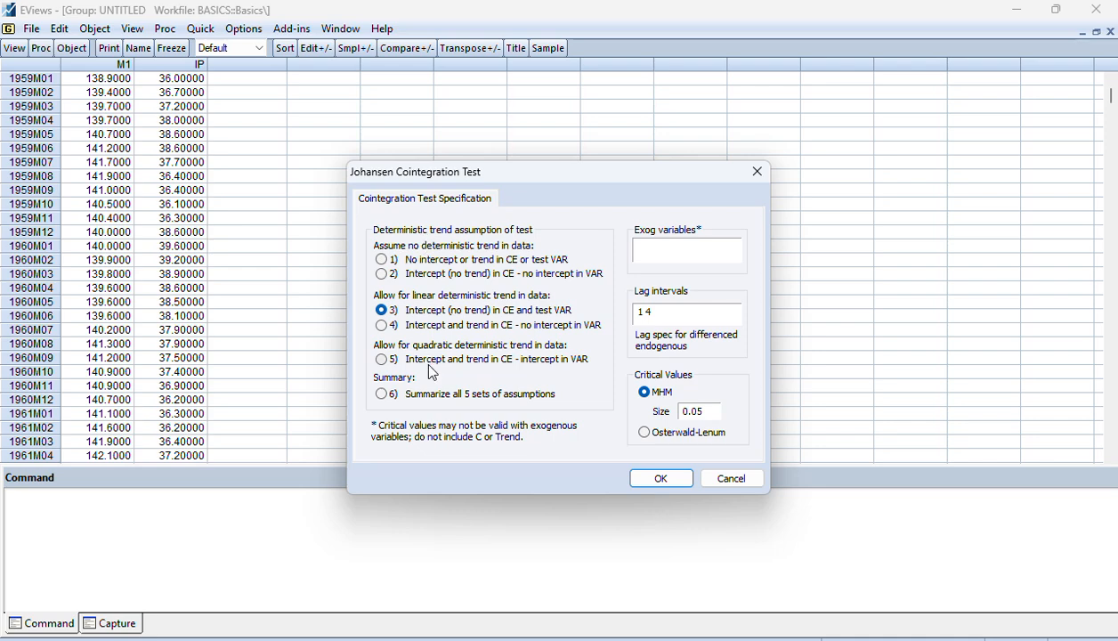
left_click(661, 478)
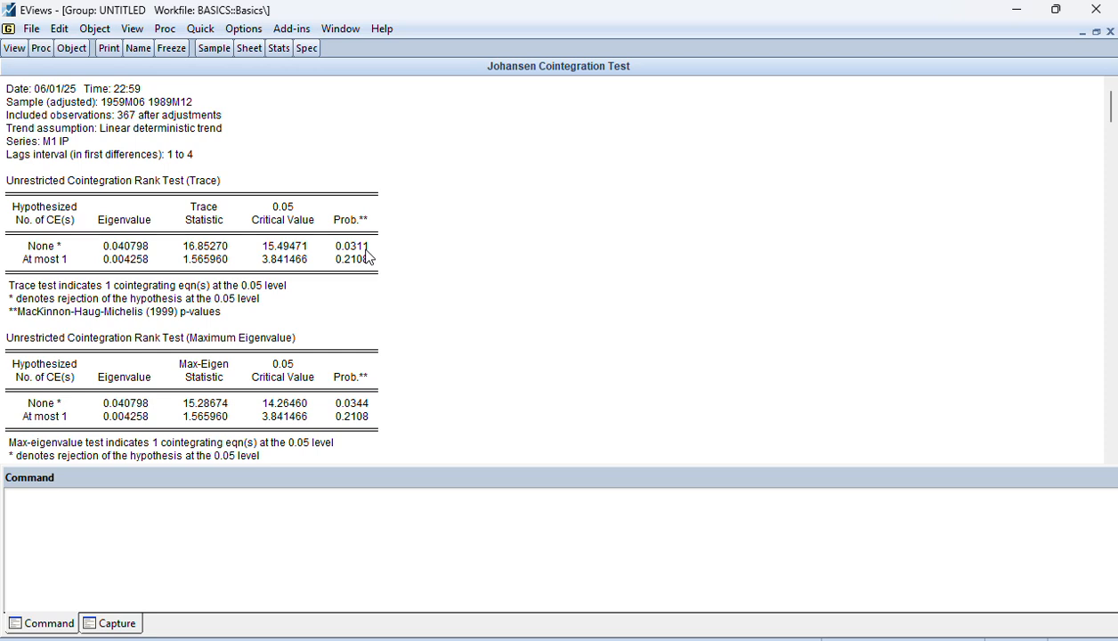
left_click(1109, 33)
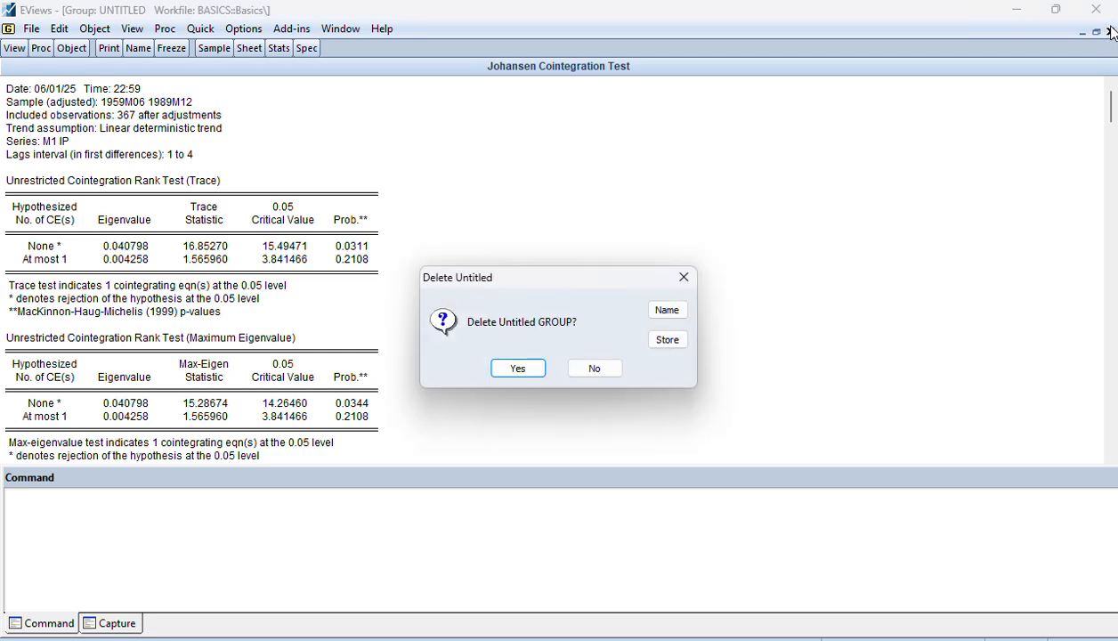
left_click(495, 367)
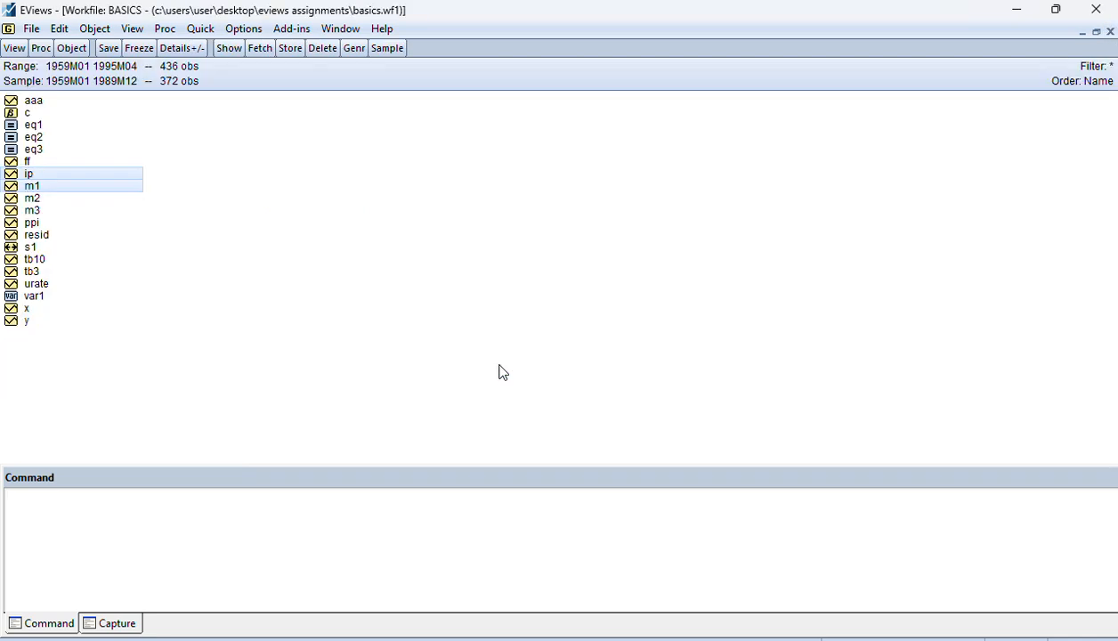
Estimate a Vector Error Correction model of m1 and ip with lag intervals 1 2 over the sample 1959m01 1989m12
right_click(31, 177)
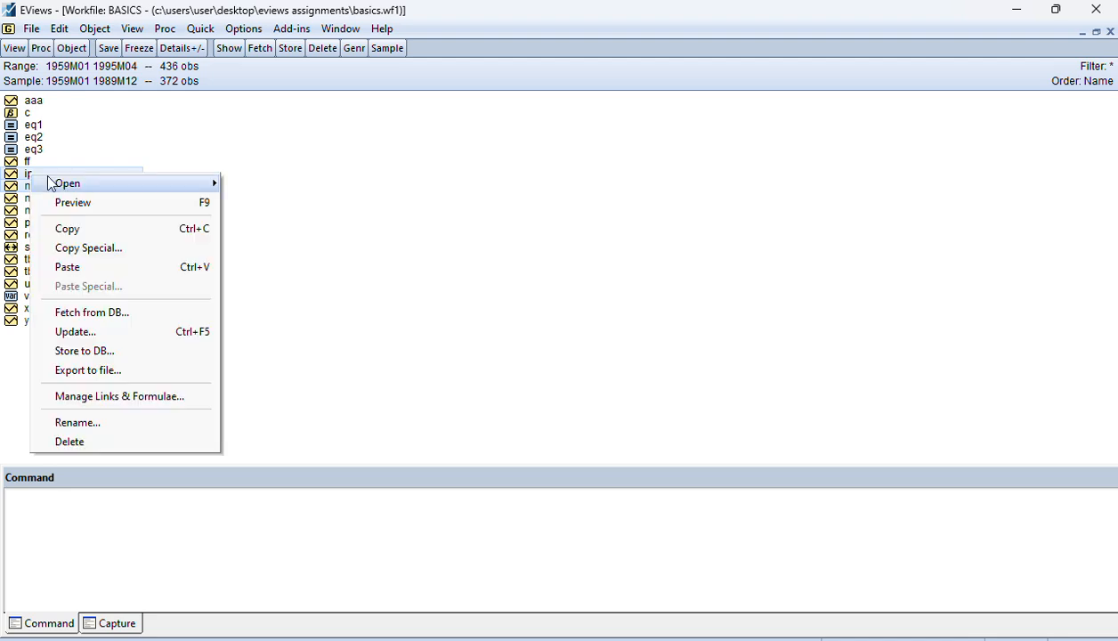
mouse_move(100, 182)
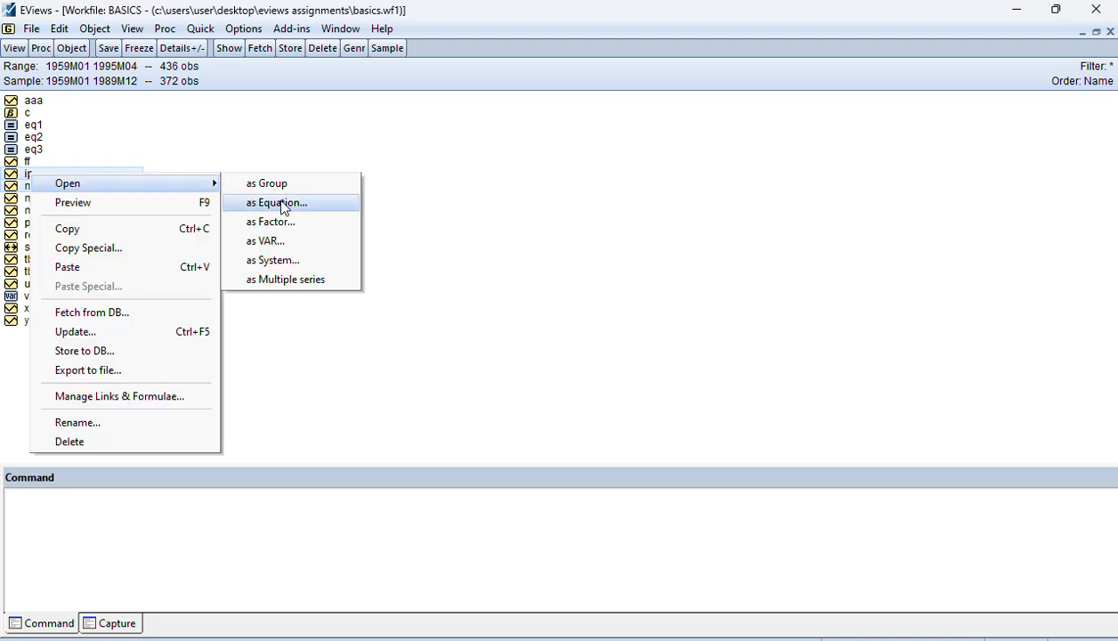
left_click(271, 240)
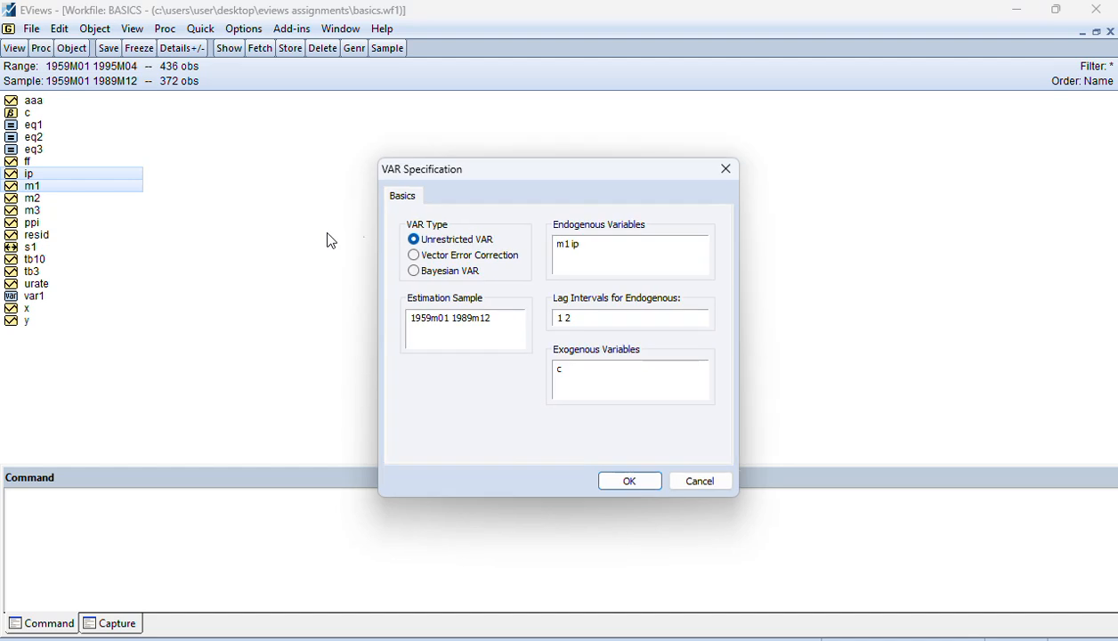
left_click(475, 257)
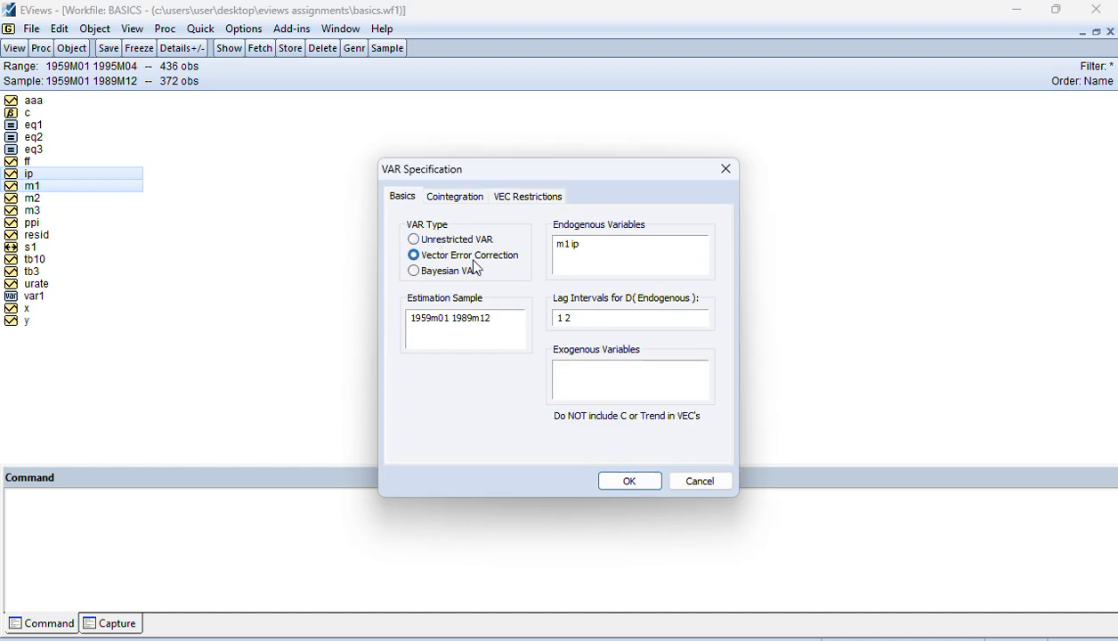
left_click(628, 482)
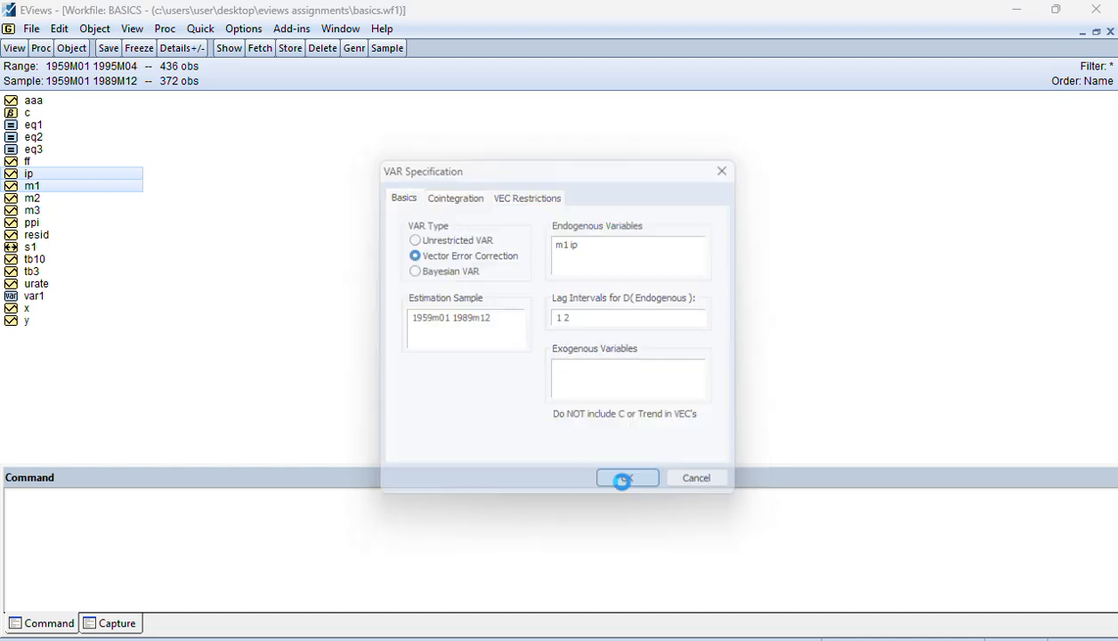